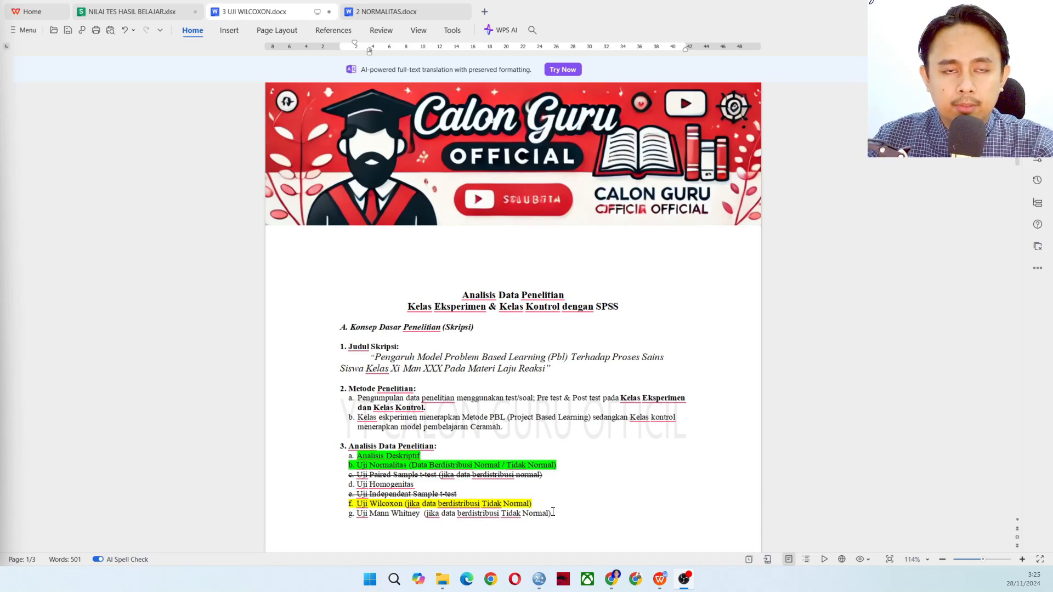
Check the pretest and post-test scores in the NILAI TES HASIL BELAJAR workbook and the empty SPSS dataset
{"action": "left_click", "coordinate": [152, 11]}
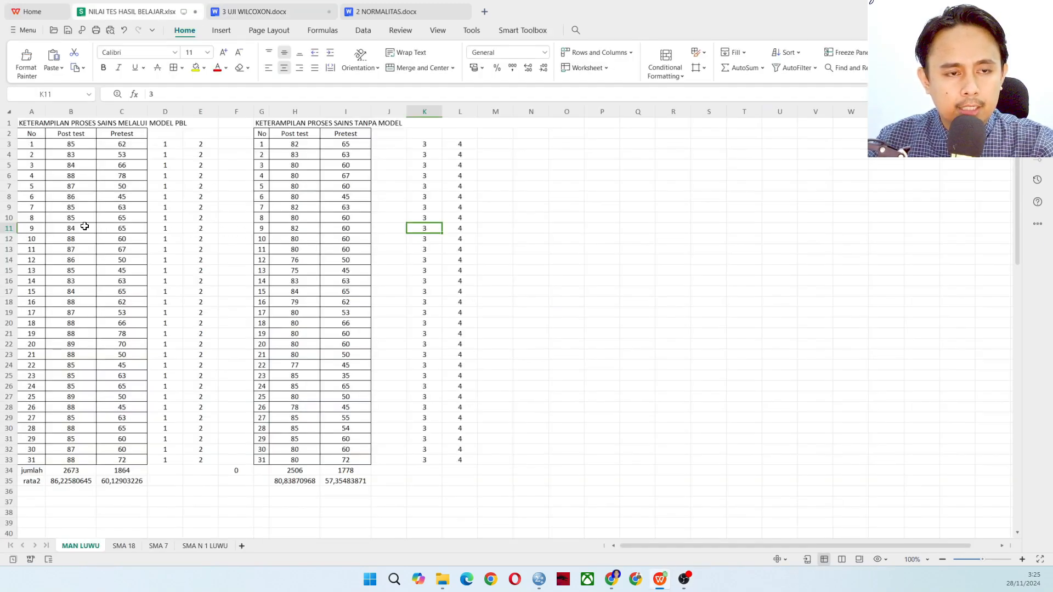
{"action": "left_click", "coordinate": [539, 579]}
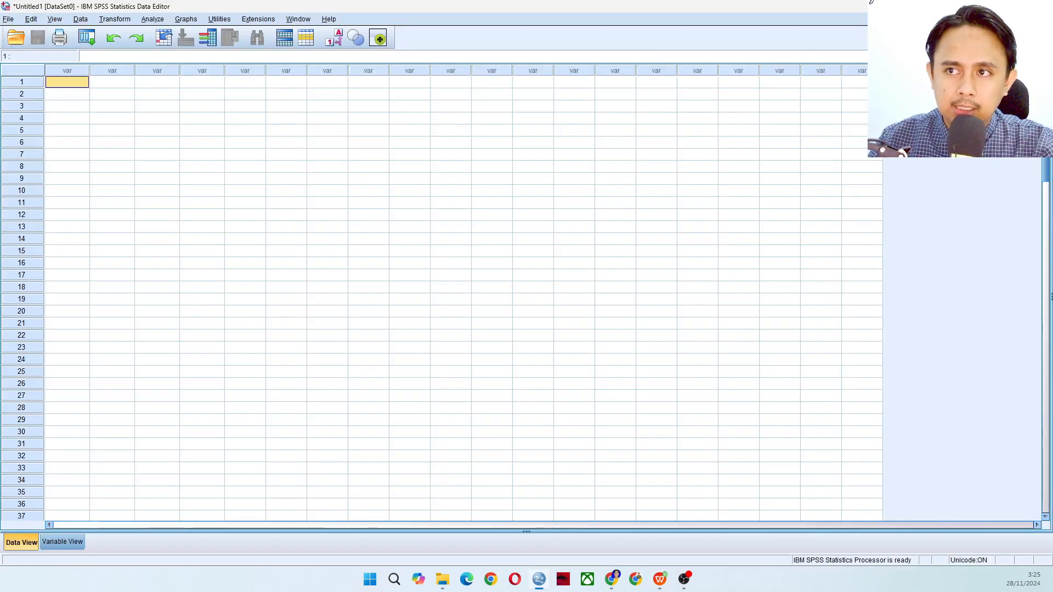
{"action": "left_click", "coordinate": [990, 6]}
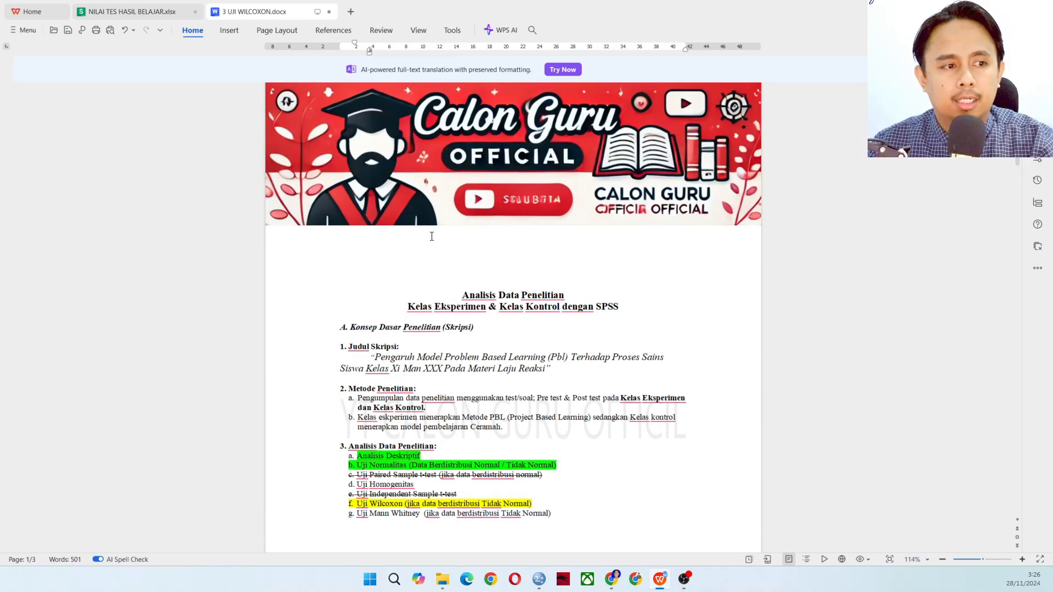
Review the Wilcoxon test document's hypotheses, Ranks table, Test Statistics table and general conclusion
{"action": "scroll", "coordinate": [447, 283], "scroll_direction": "down", "scroll_amount": 8}
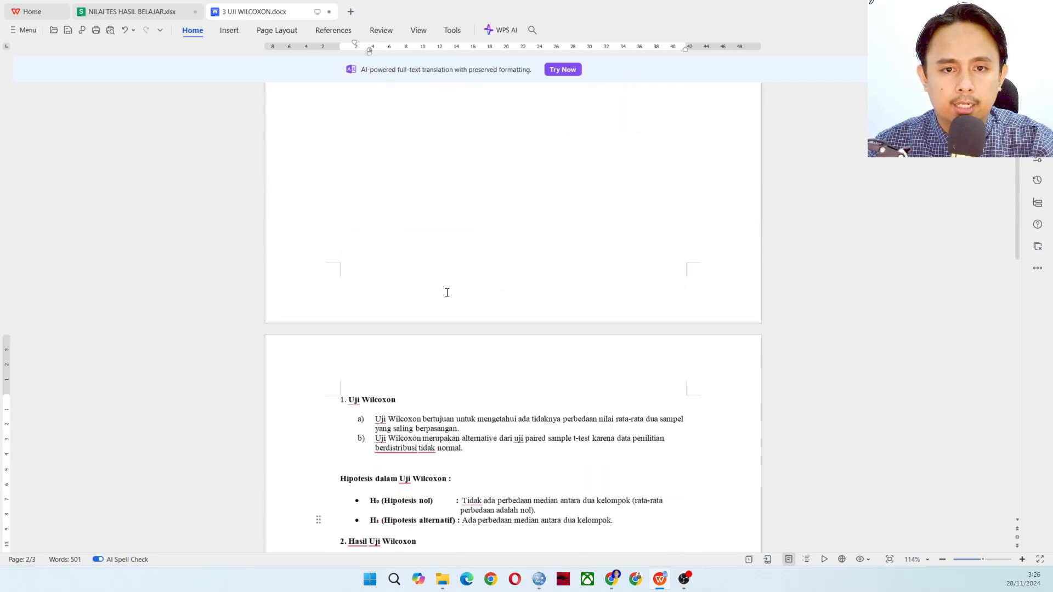
{"action": "scroll", "coordinate": [420, 282], "scroll_direction": "down", "scroll_amount": 3}
{"action": "scroll", "coordinate": [418, 278], "scroll_direction": "down", "scroll_amount": 2}
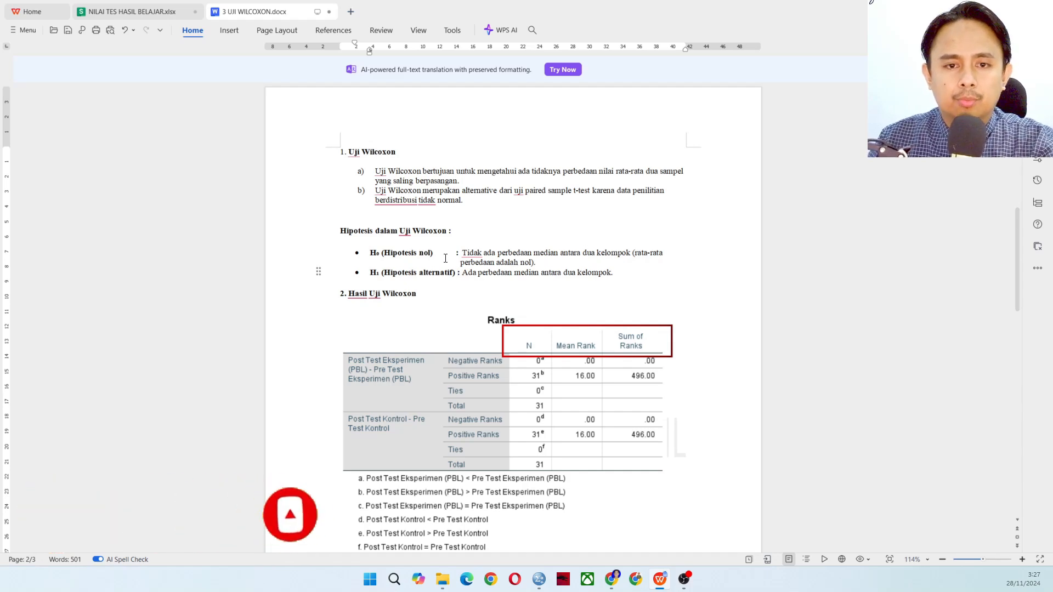
{"action": "scroll", "coordinate": [423, 281], "scroll_direction": "down", "scroll_amount": 3}
{"action": "scroll", "coordinate": [423, 281], "scroll_direction": "down", "scroll_amount": 2}
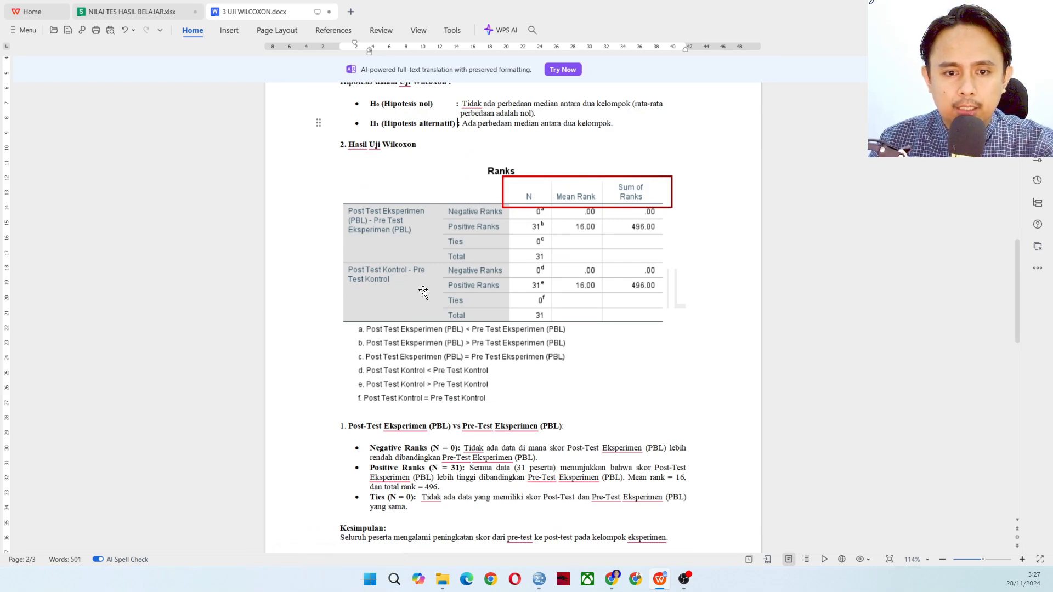
{"action": "scroll", "coordinate": [424, 293], "scroll_direction": "down", "scroll_amount": 3}
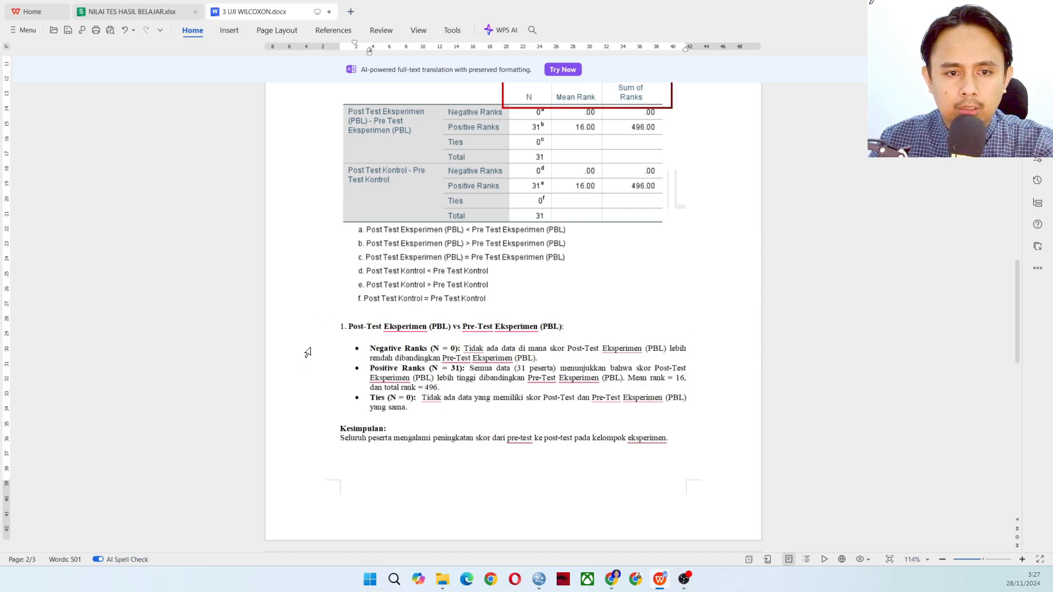
{"action": "scroll", "coordinate": [453, 338], "scroll_direction": "down", "scroll_amount": 15}
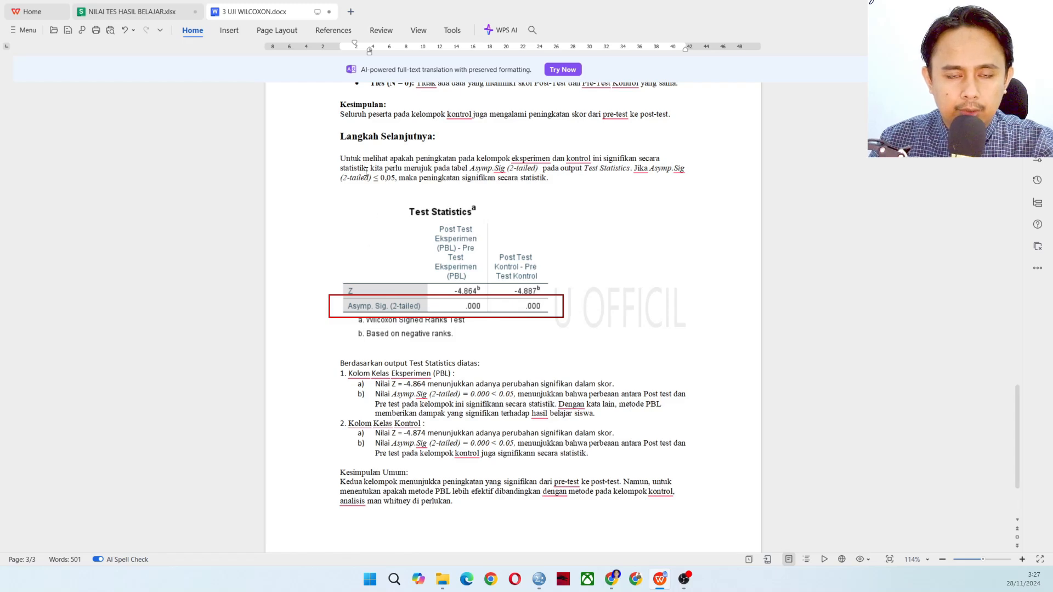
{"action": "scroll", "coordinate": [482, 299], "scroll_direction": "up", "scroll_amount": 1}
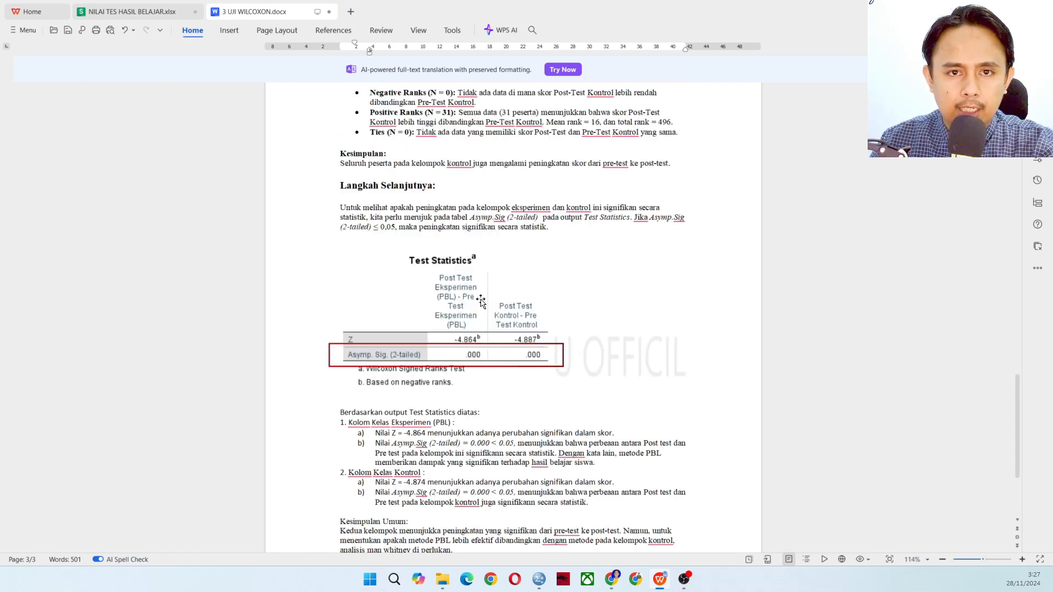
{"action": "scroll", "coordinate": [500, 339], "scroll_direction": "down", "scroll_amount": 3}
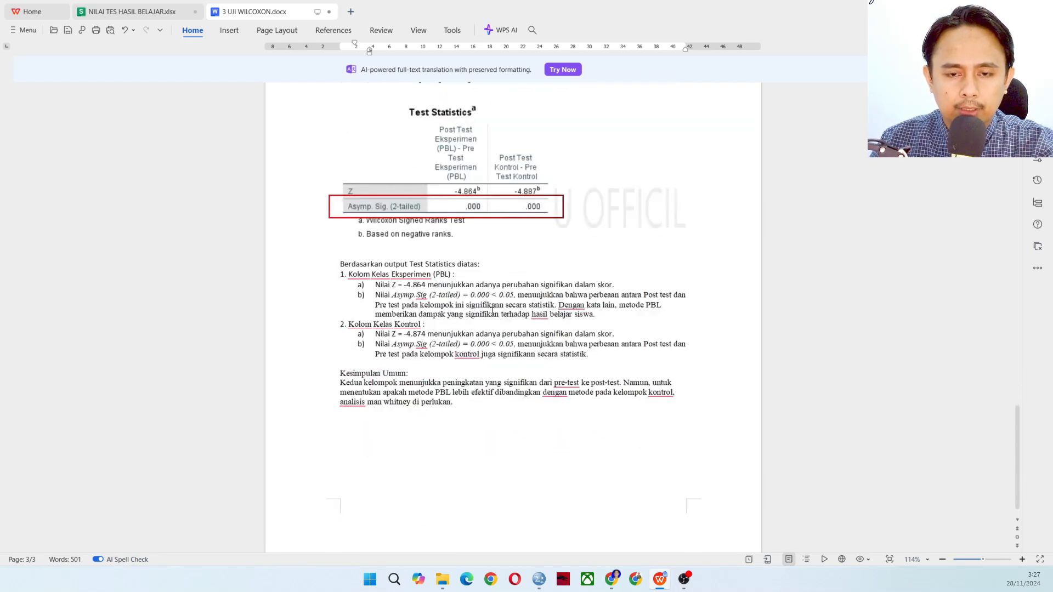
{"action": "scroll", "coordinate": [492, 311], "scroll_direction": "up", "scroll_amount": 15}
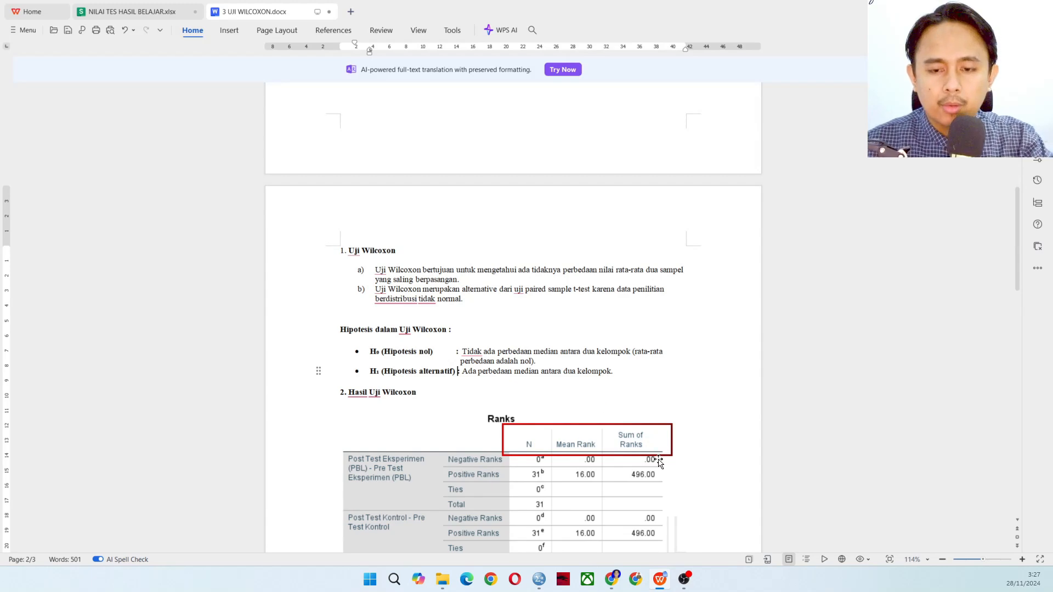
Switch to SPSS and define the first variable with the name Pretest_Eksperimen
{"action": "left_click", "coordinate": [540, 579]}
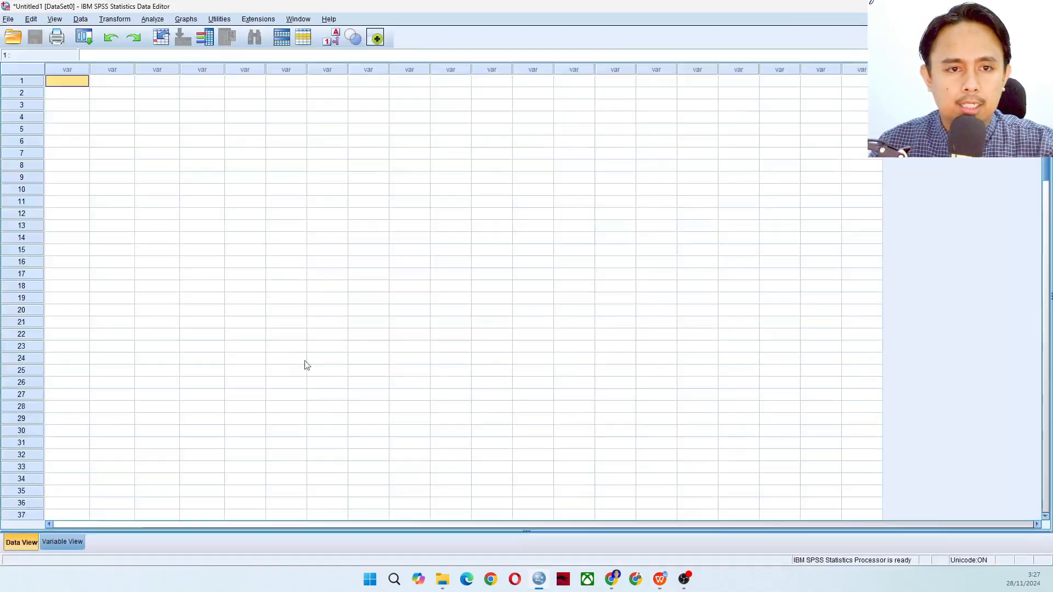
{"action": "left_click", "coordinate": [64, 541]}
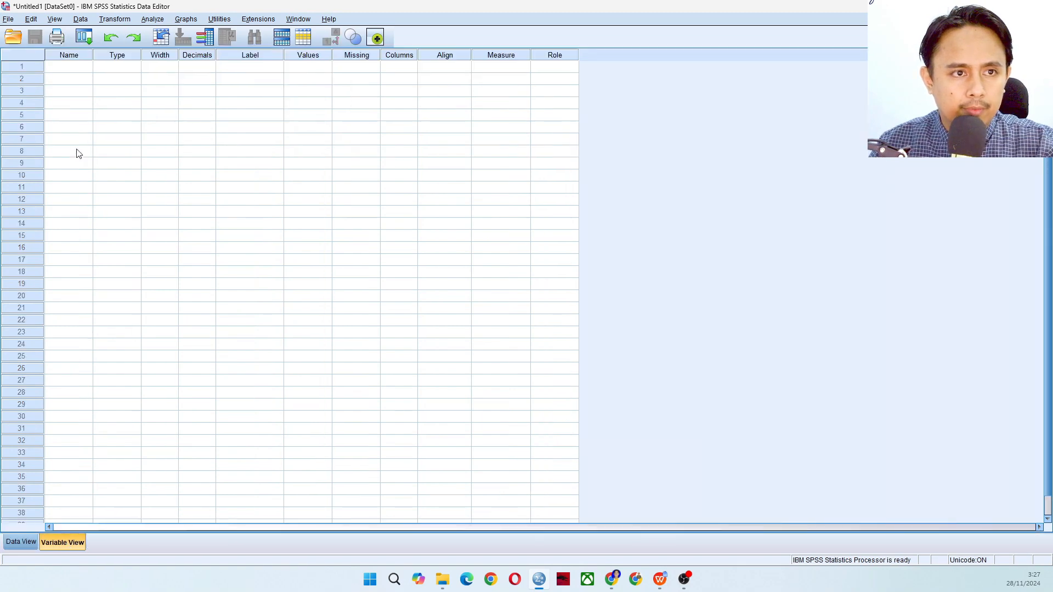
{"action": "left_click", "coordinate": [88, 66]}
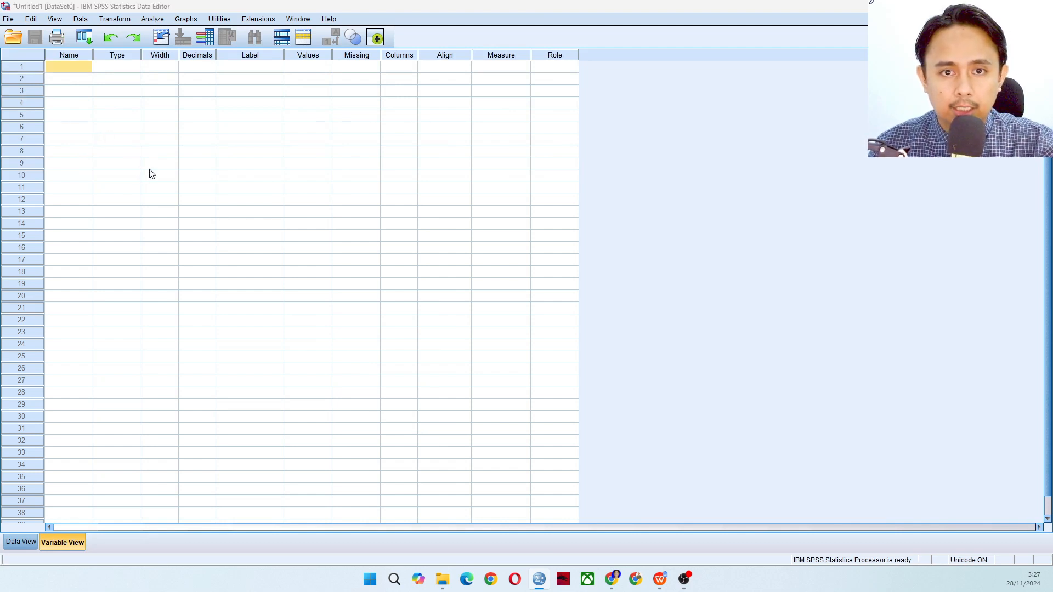
{"action": "left_click", "coordinate": [60, 70]}
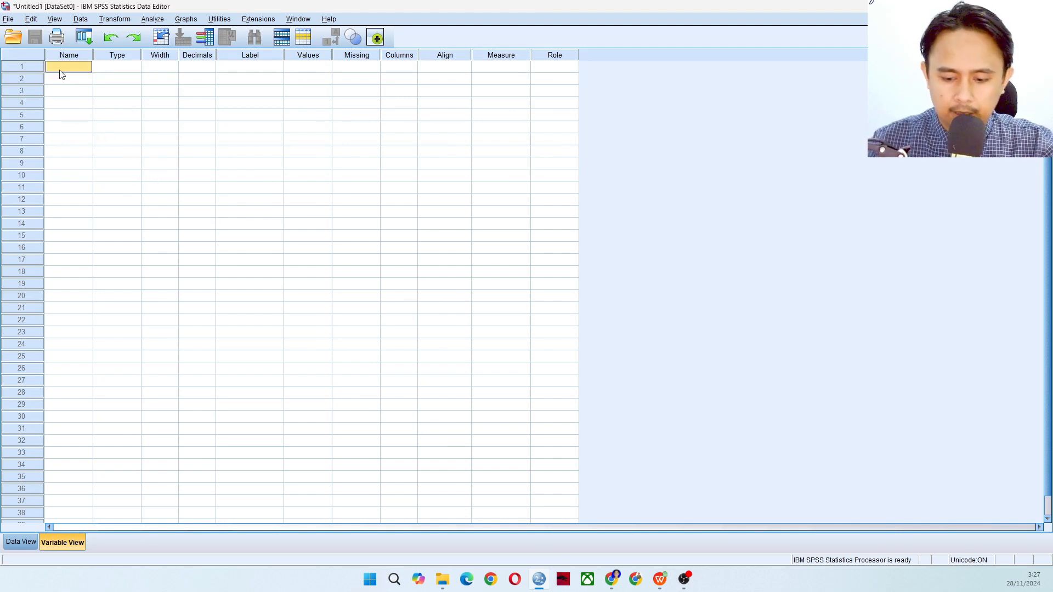
{"action": "type", "text": "Pre"}
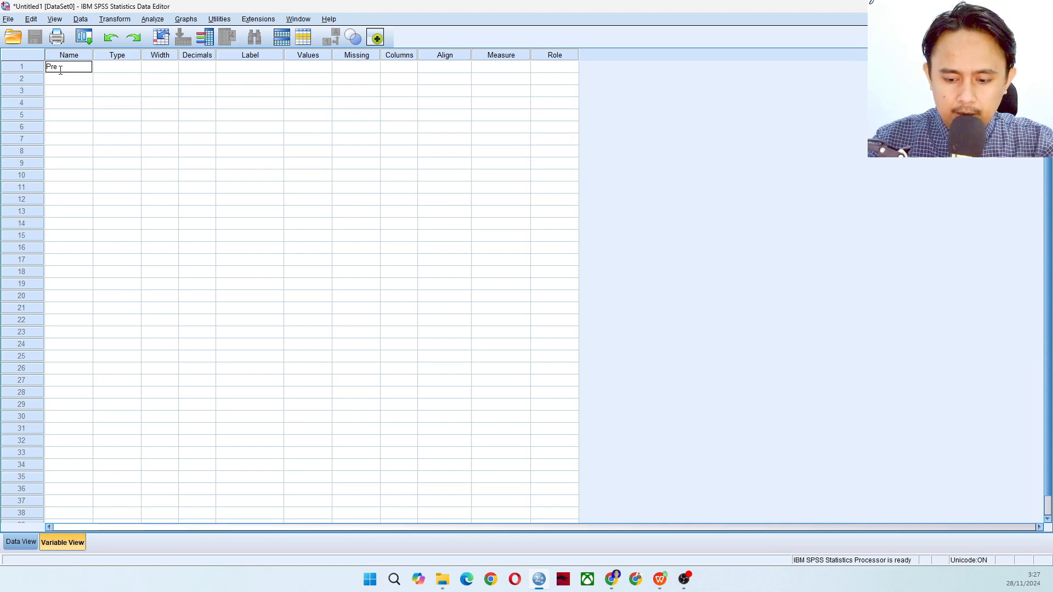
{"action": "type", "text": "t"}
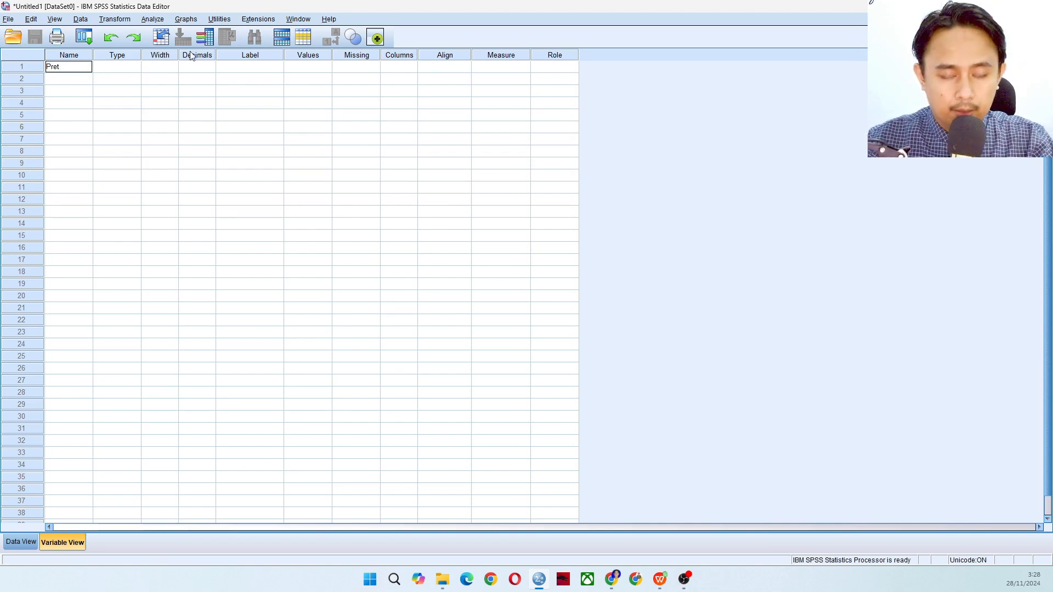
{"action": "type", "text": "rest"}
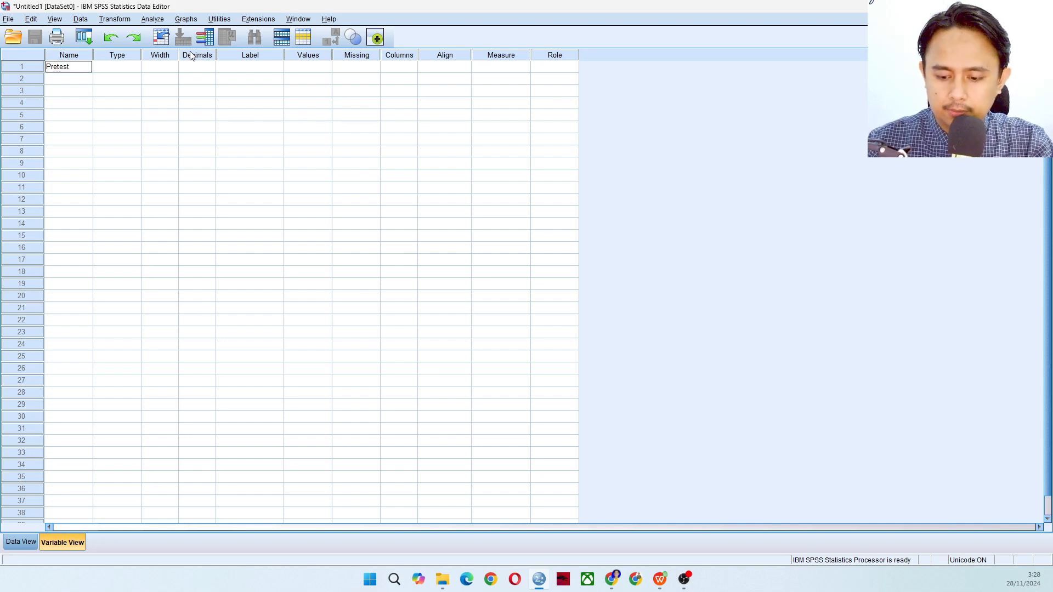
{"action": "type", "text": "_Eksperimen"}
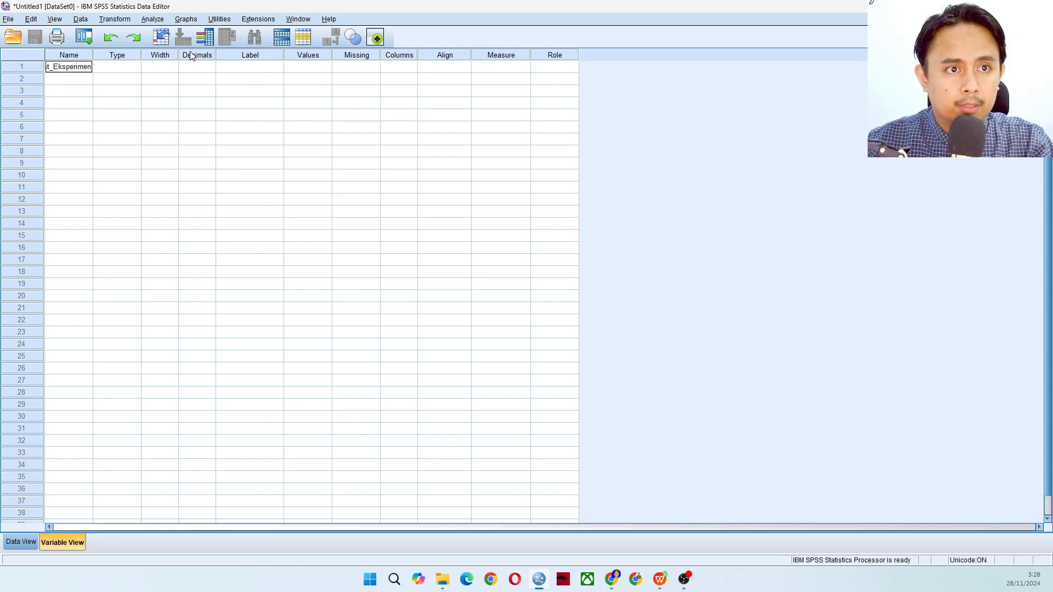
{"action": "key", "text": "Return"}
Define the second variable with the name Posttest_Eksperimen
{"action": "type", "text": "P"}
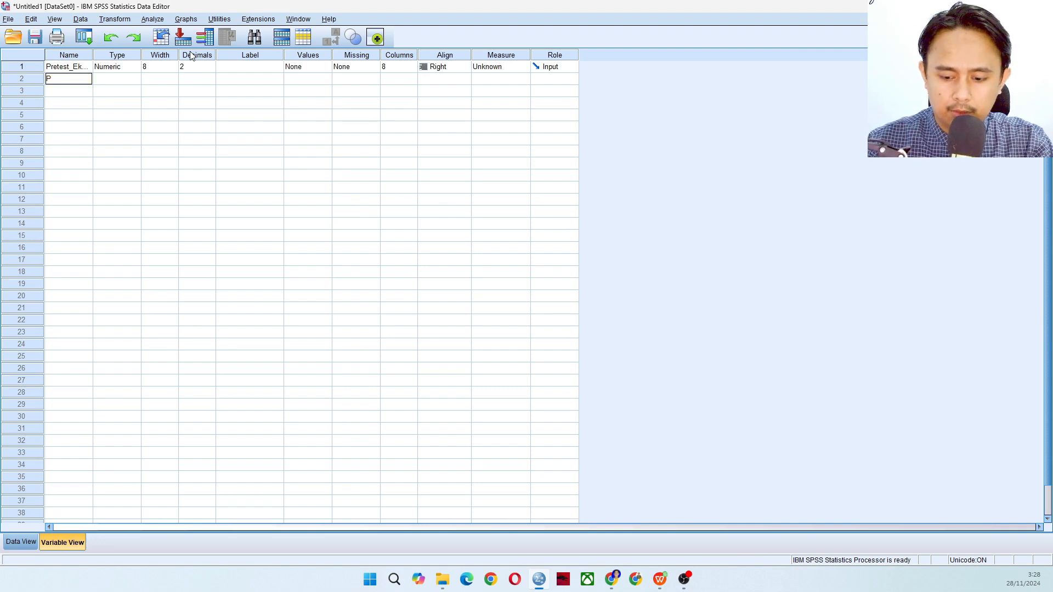
{"action": "type", "text": "ostte"}
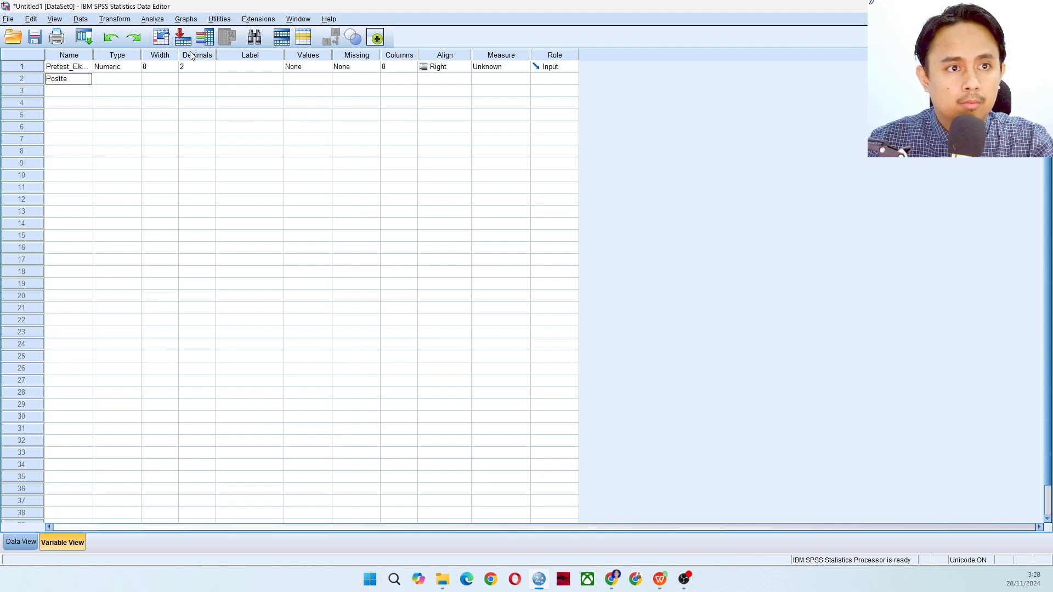
{"action": "type", "text": "st_Eksperimen"}
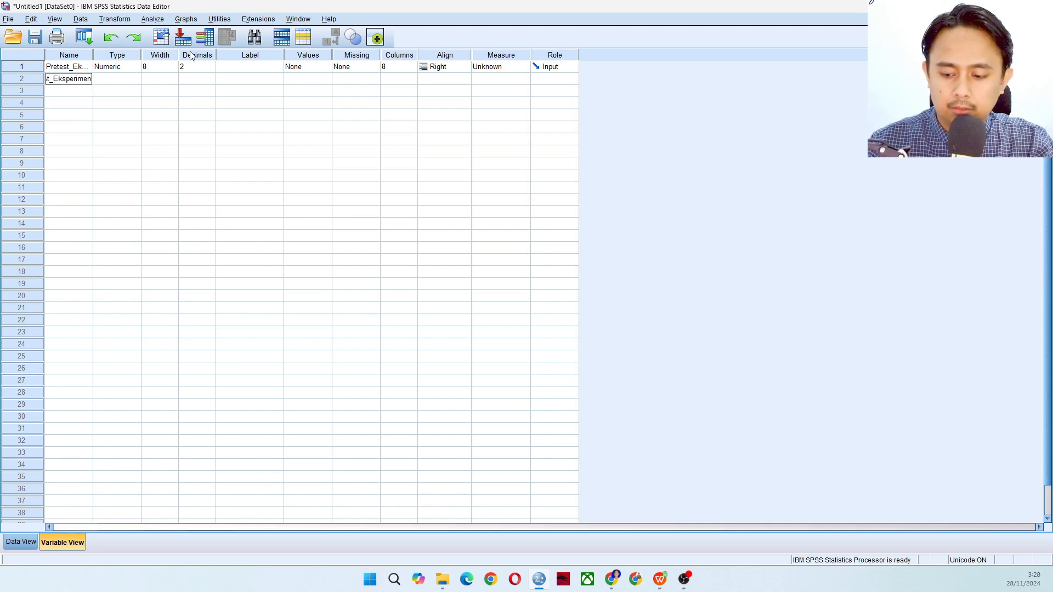
{"action": "key", "text": "Return"}
Name the third variable Pretest_Kontrol and the fourth variable Postest_Kontrol
{"action": "type", "text": "P"}
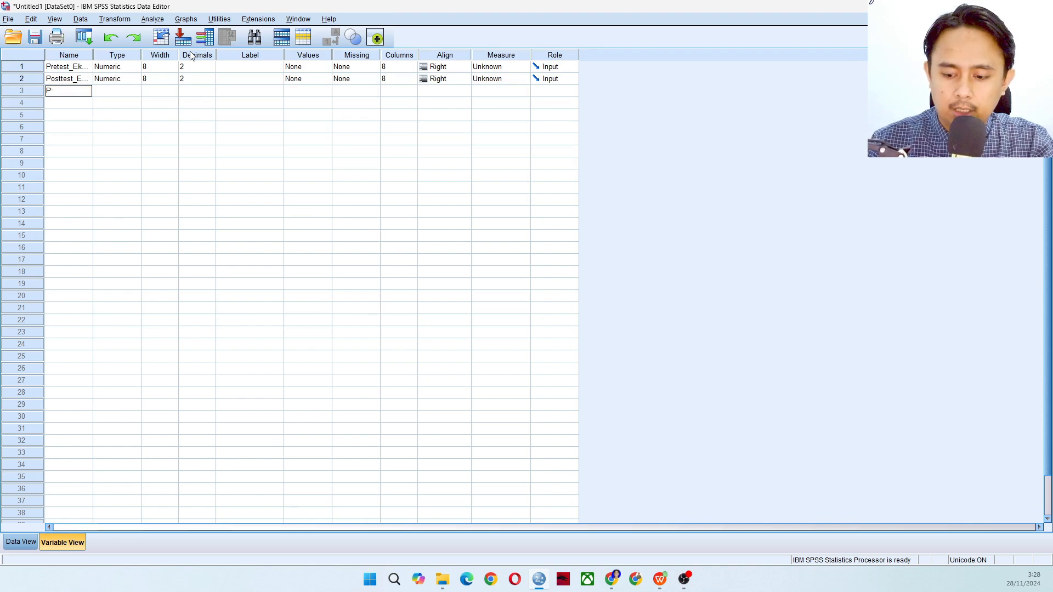
{"action": "type", "text": "retest"}
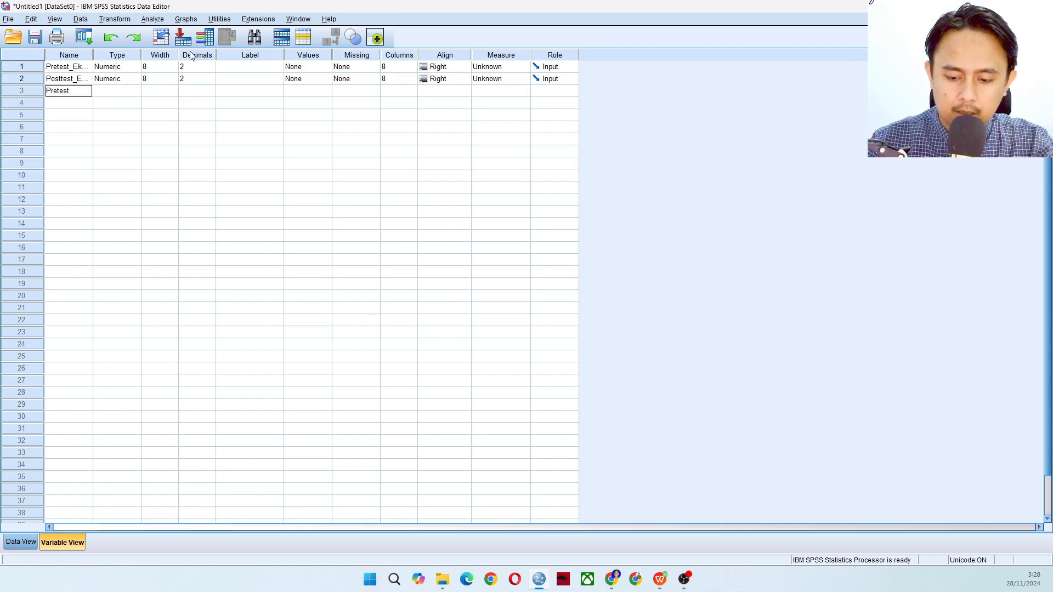
{"action": "type", "text": "_Kontrol"}
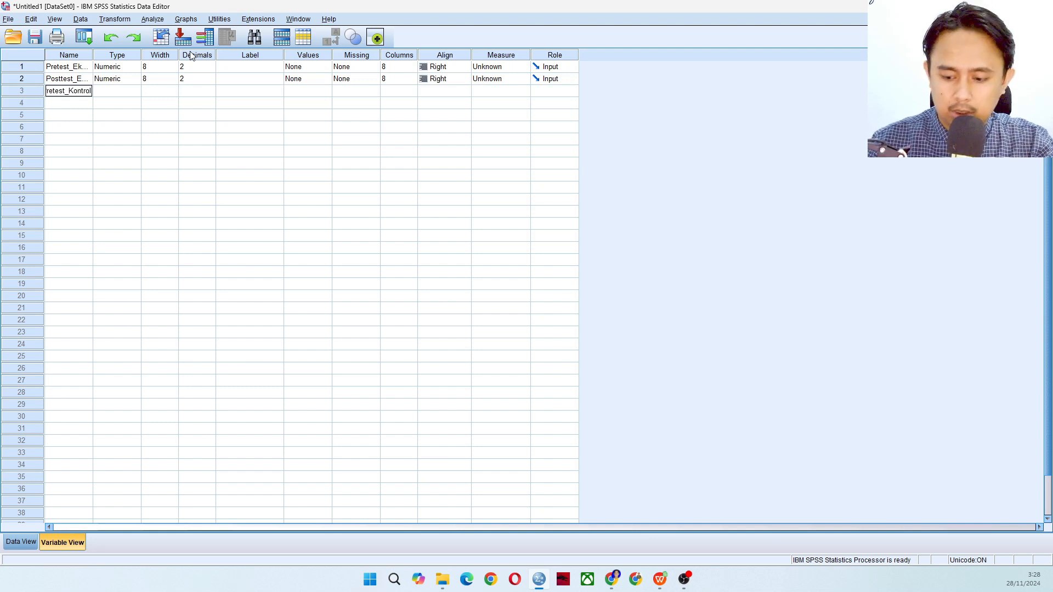
{"action": "key", "text": "Return"}
{"action": "type", "text": "Posa"}
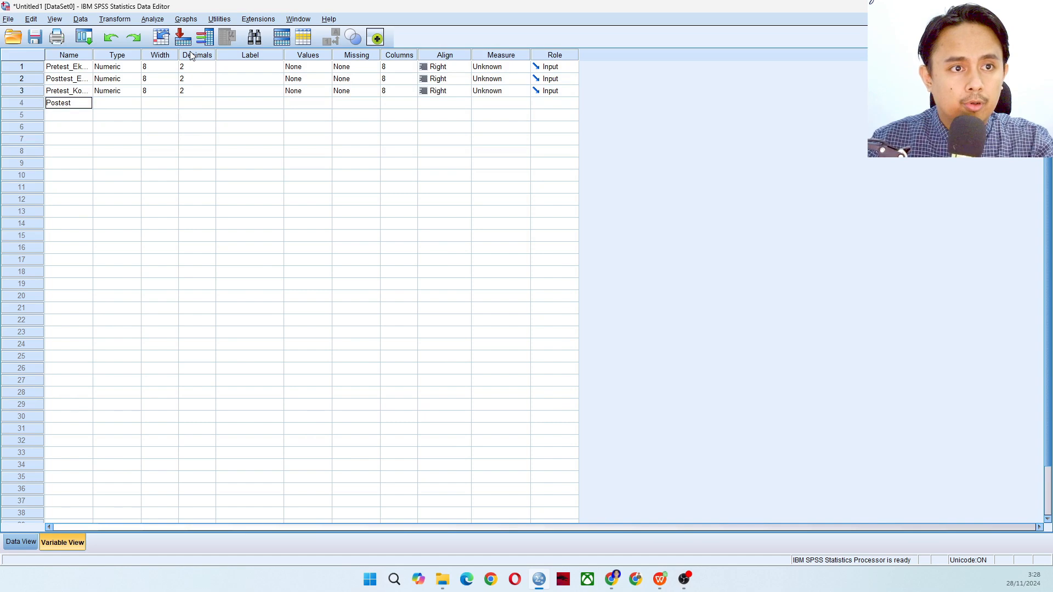
{"action": "type", "text": "est_Kontrol"}
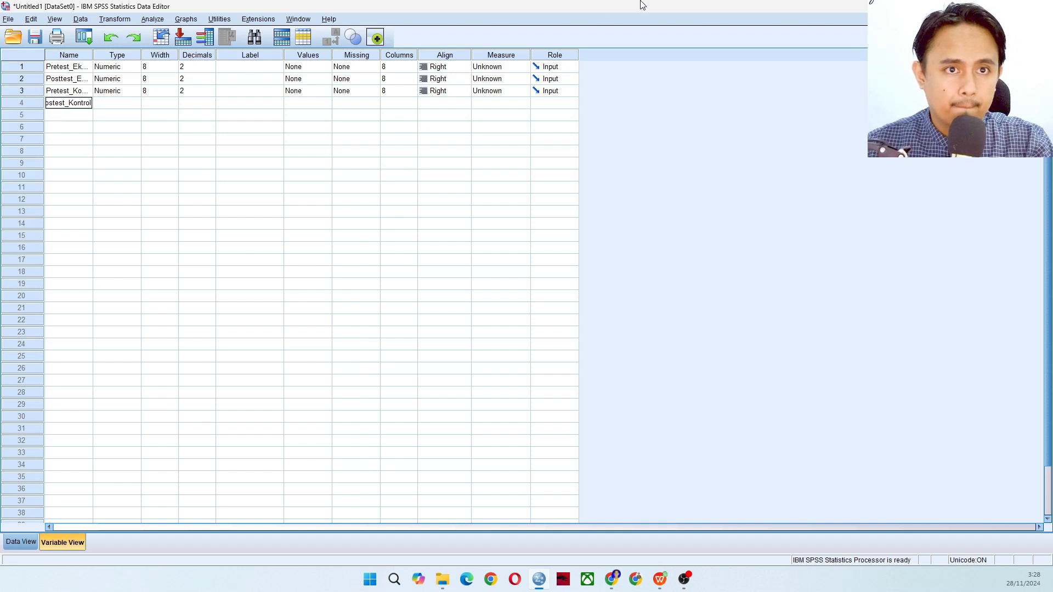
Set the decimals of all four variables to 0
{"action": "left_click", "coordinate": [211, 68]}
{"action": "left_click", "coordinate": [211, 69]}
{"action": "left_click", "coordinate": [210, 70]}
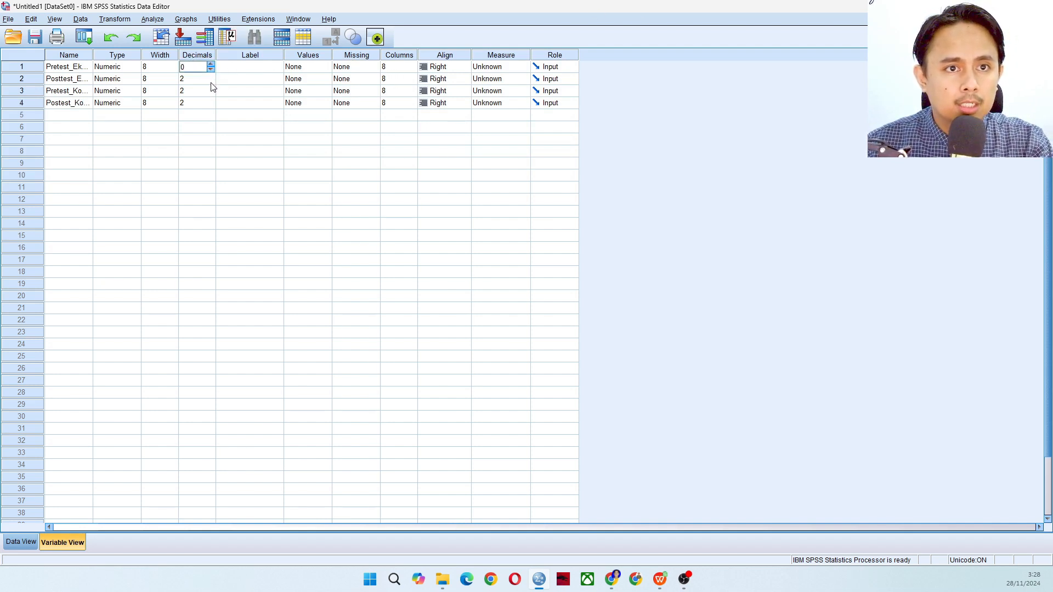
{"action": "double_click", "coordinate": [211, 82]}
{"action": "double_click", "coordinate": [212, 93]}
{"action": "double_click", "coordinate": [212, 106]}
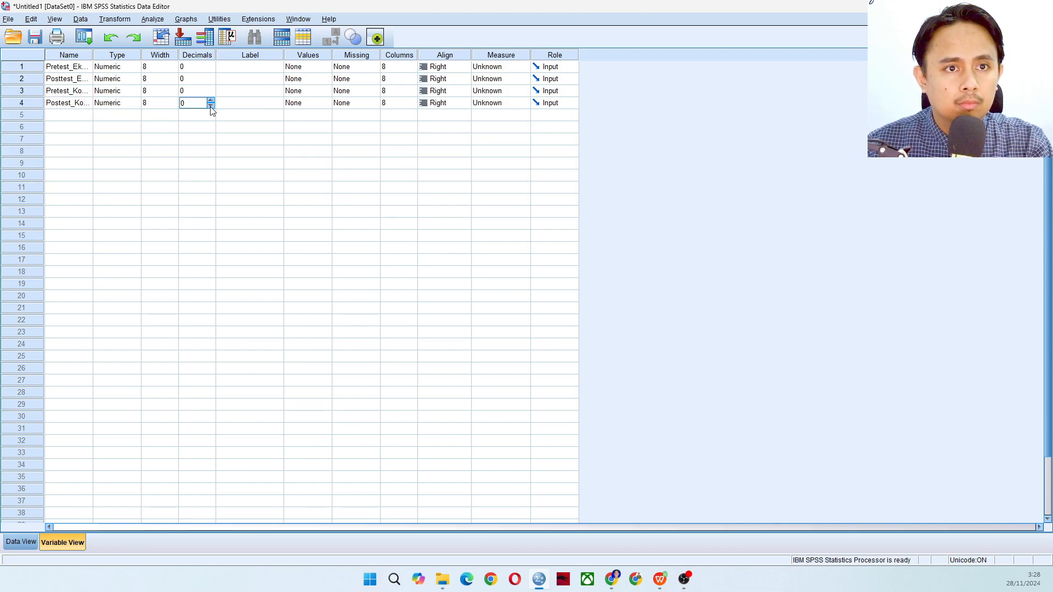
Label the first variable "Pretest Eksperimen" and the second variable "Post test Eksperimen"
{"action": "left_click", "coordinate": [275, 68]}
{"action": "type", "text": "P"}
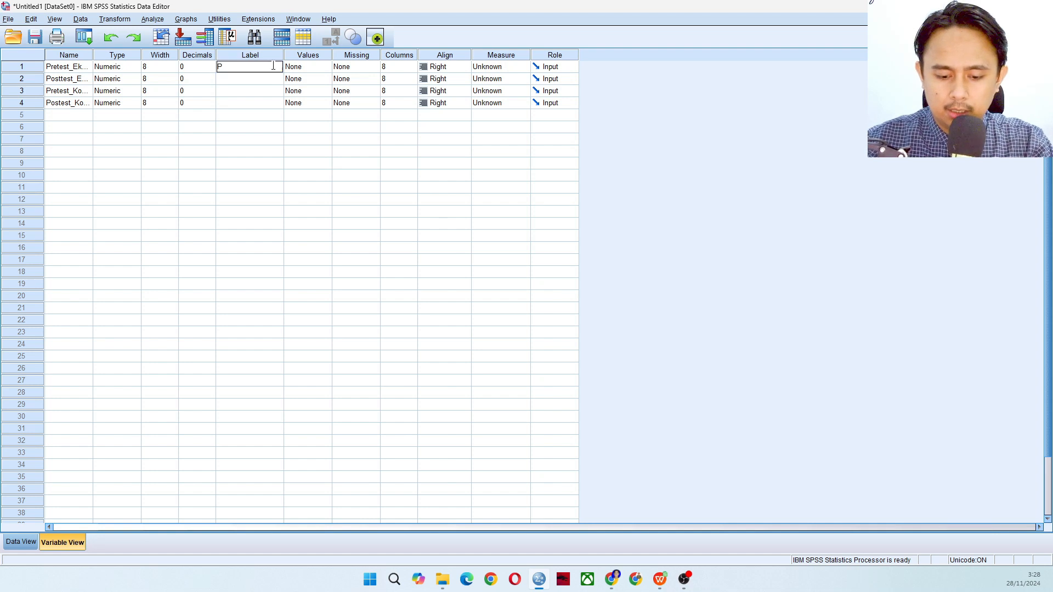
{"action": "type", "text": "retest"}
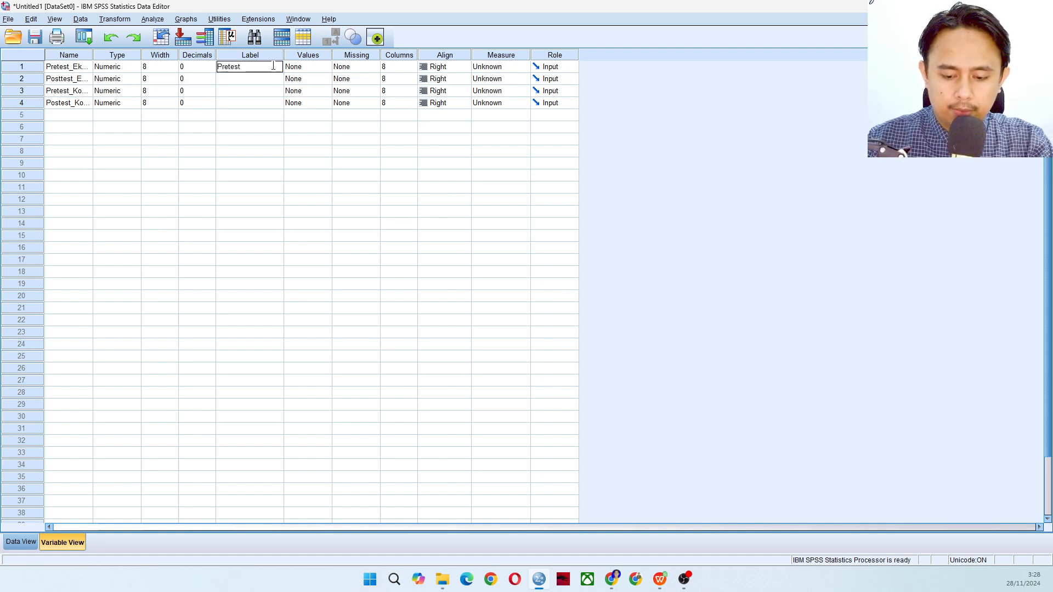
{"action": "type", "text": " Eksperimen"}
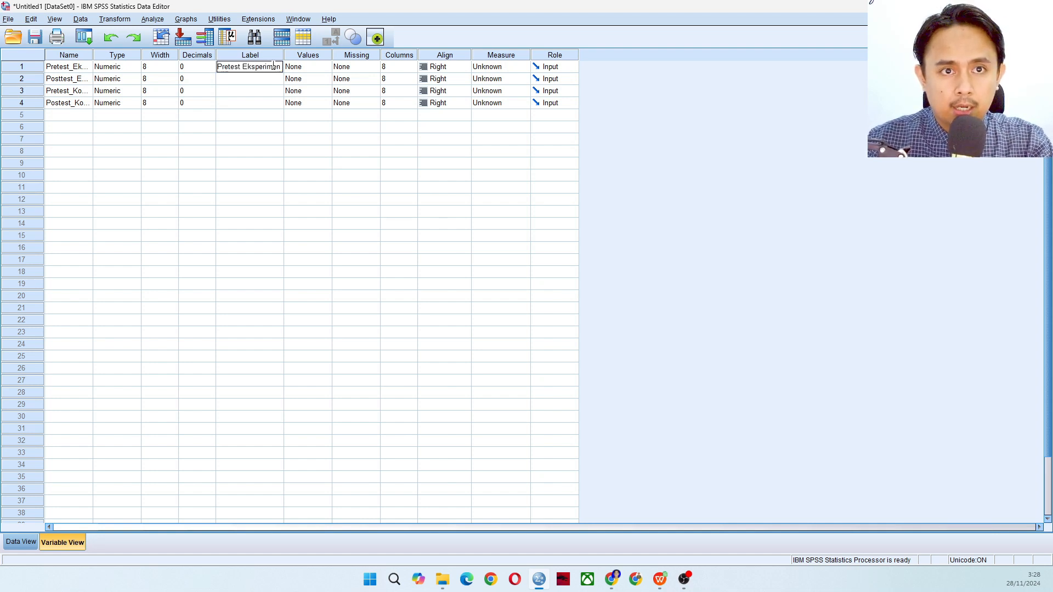
{"action": "key", "text": "Return"}
{"action": "type", "text": "Post"}
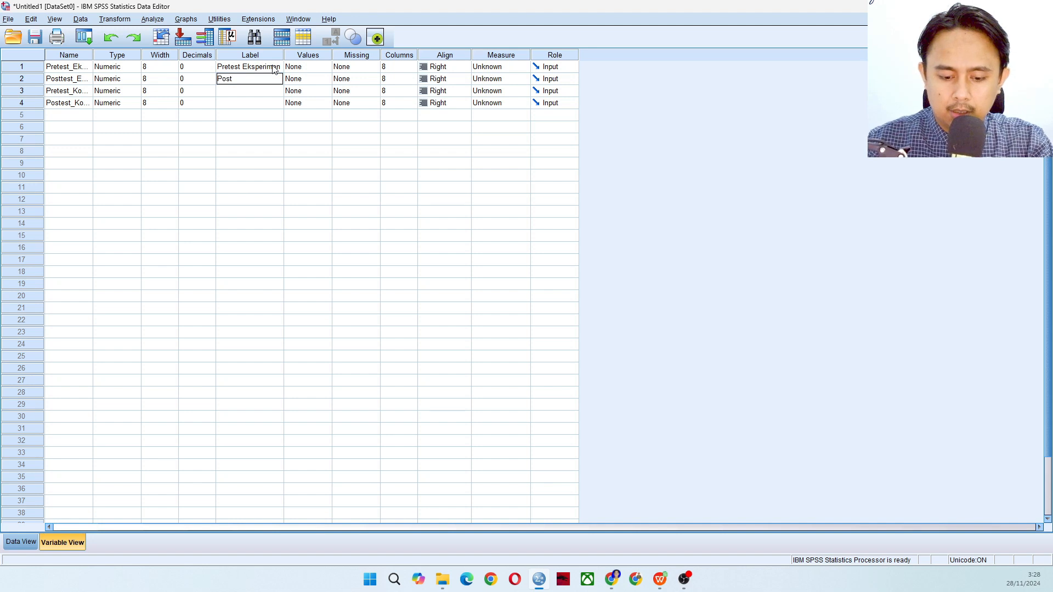
{"action": "type", "text": " test Eksperimen"}
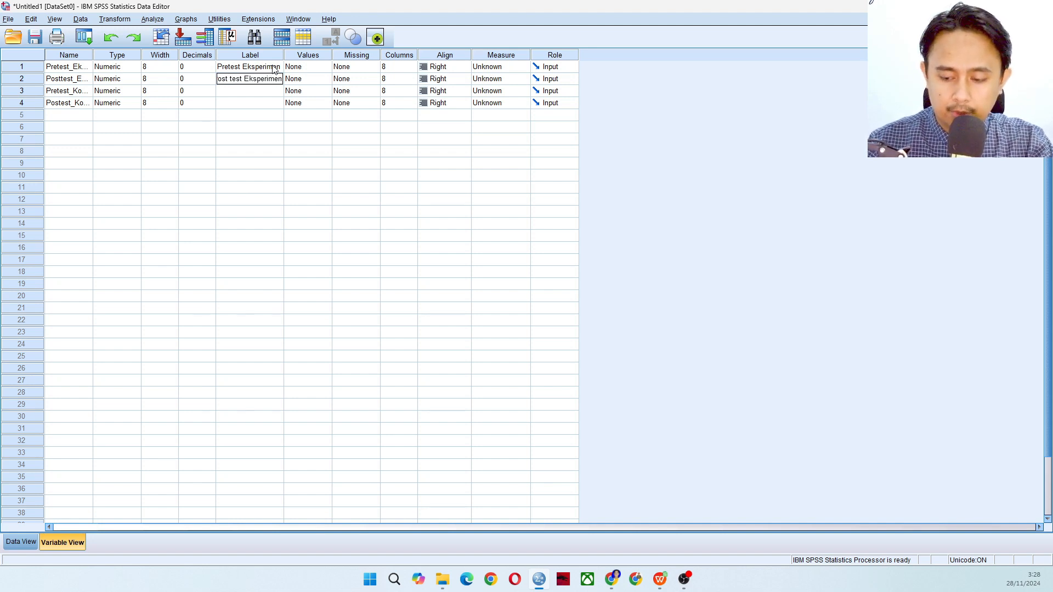
{"action": "key", "text": "Return"}
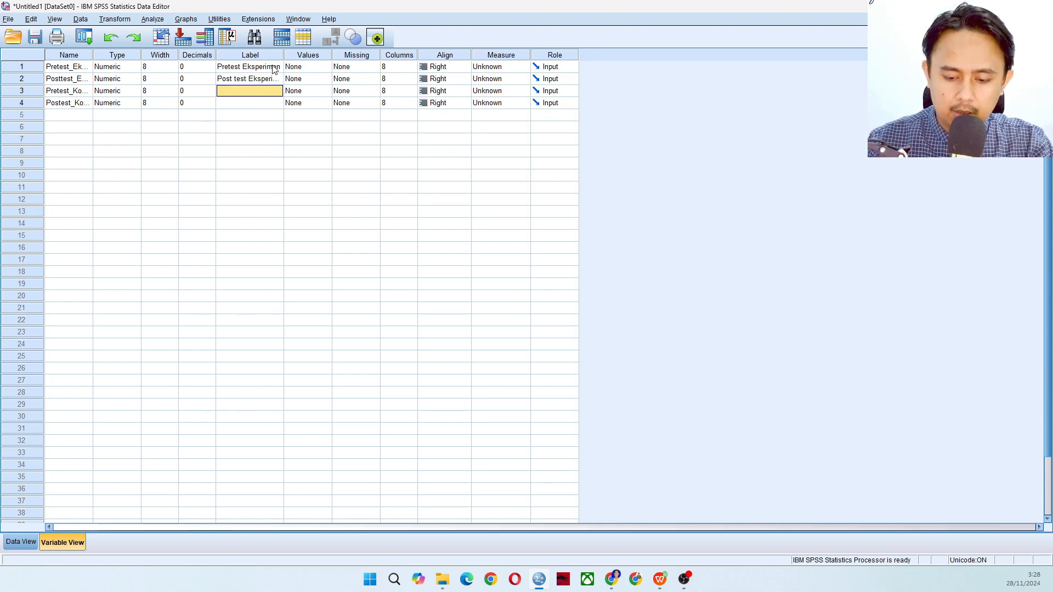
Label the third variable and the fourth variable "Post Test Kontrol"
{"action": "type", "text": "Post Test Kontrol"}
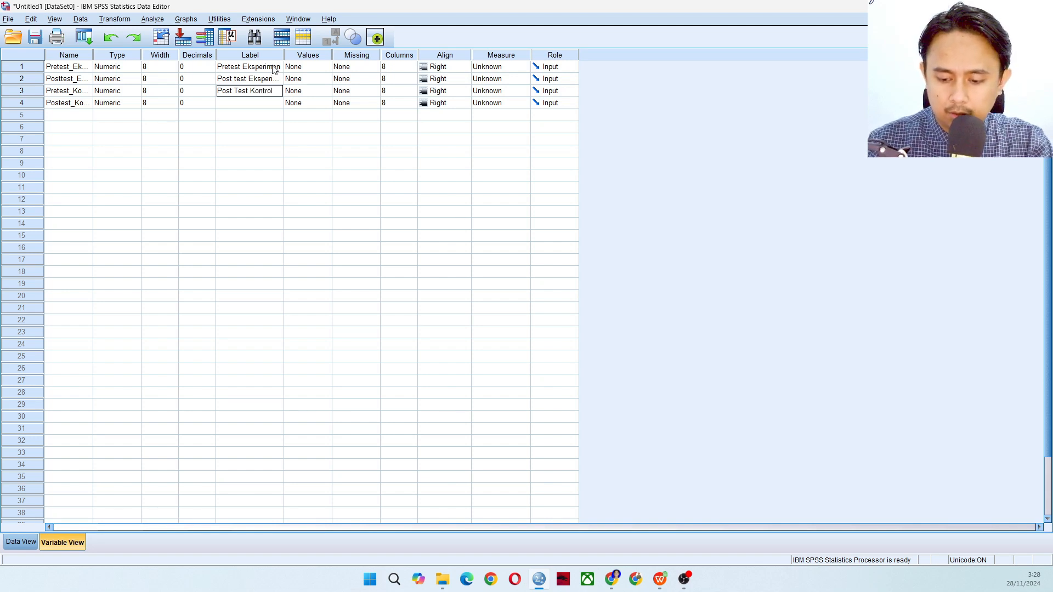
{"action": "key", "text": "Return"}
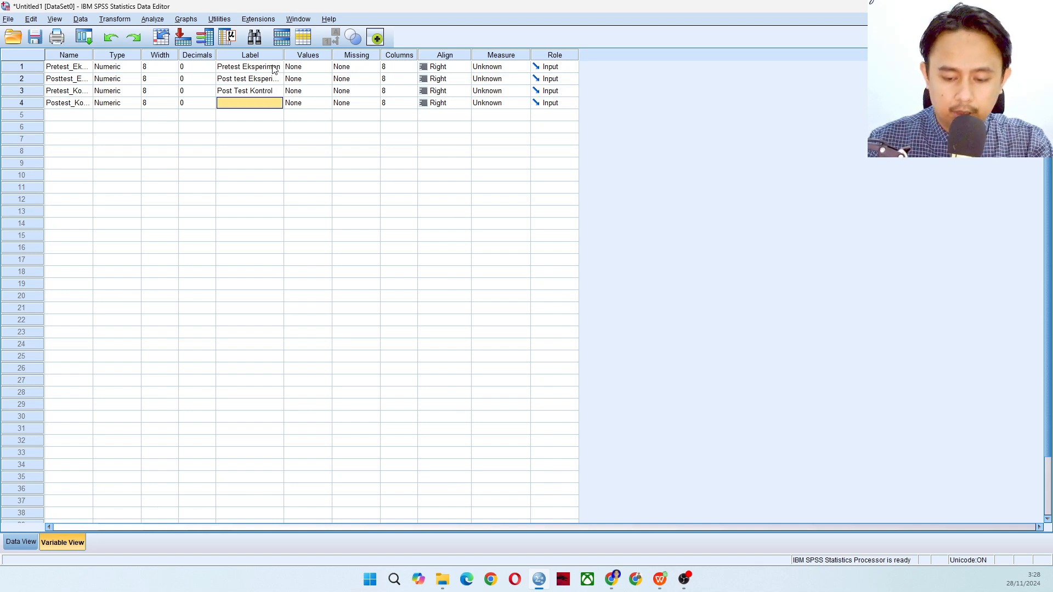
{"action": "type", "text": "Post Test"}
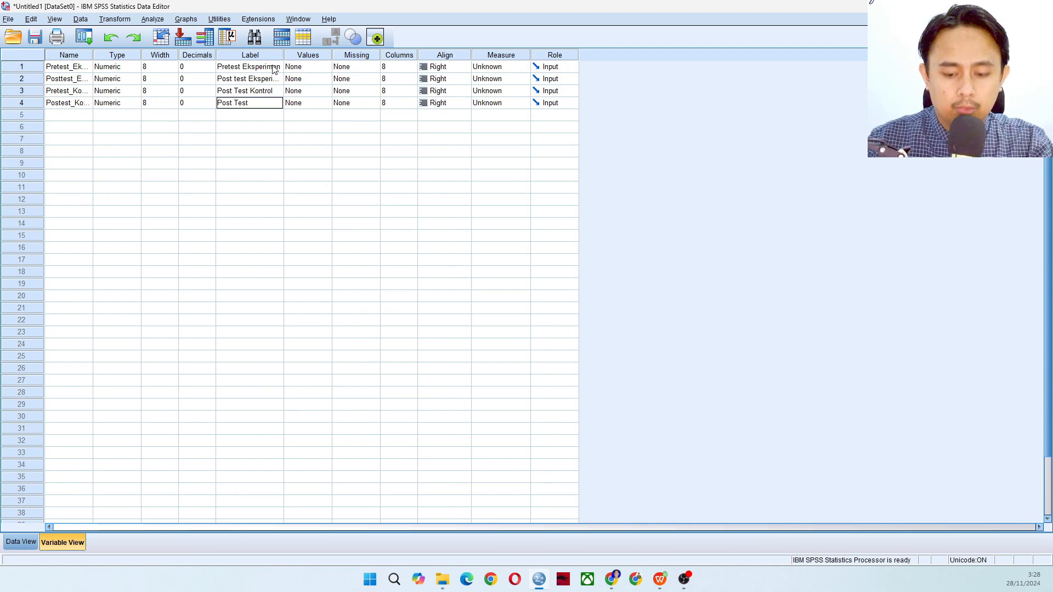
{"action": "type", "text": " Kontrol"}
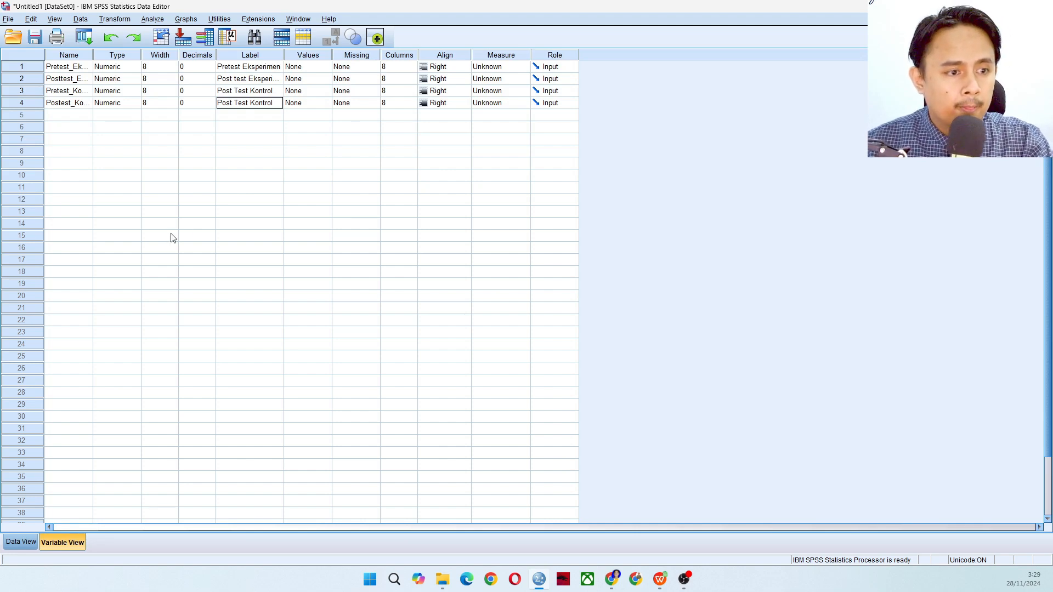
Show the empty data sheet side by side with the workbook containing the test scores
{"action": "left_click", "coordinate": [20, 542]}
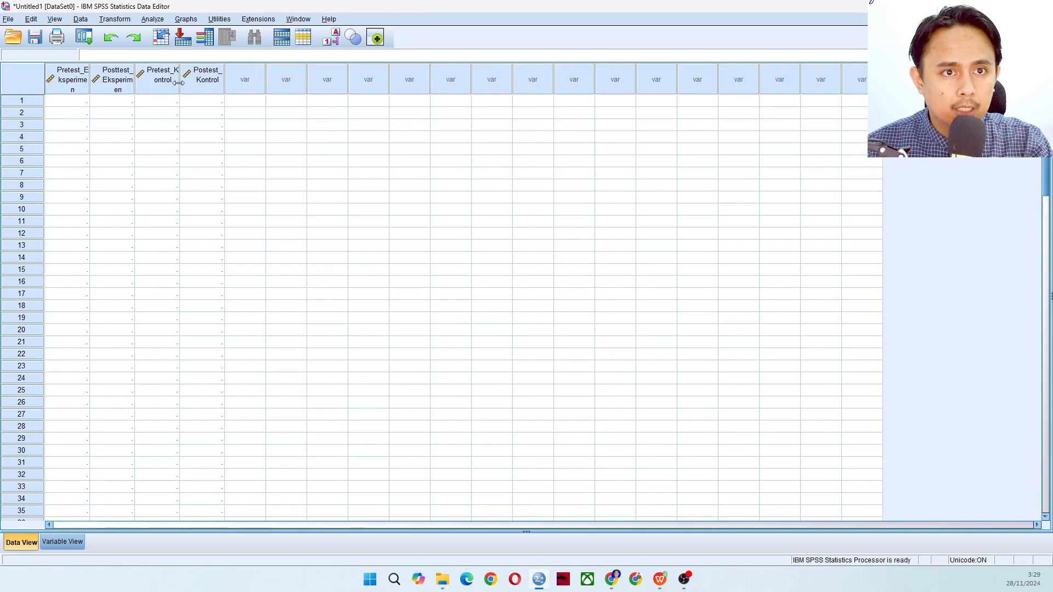
{"action": "key", "text": "super+Right"}
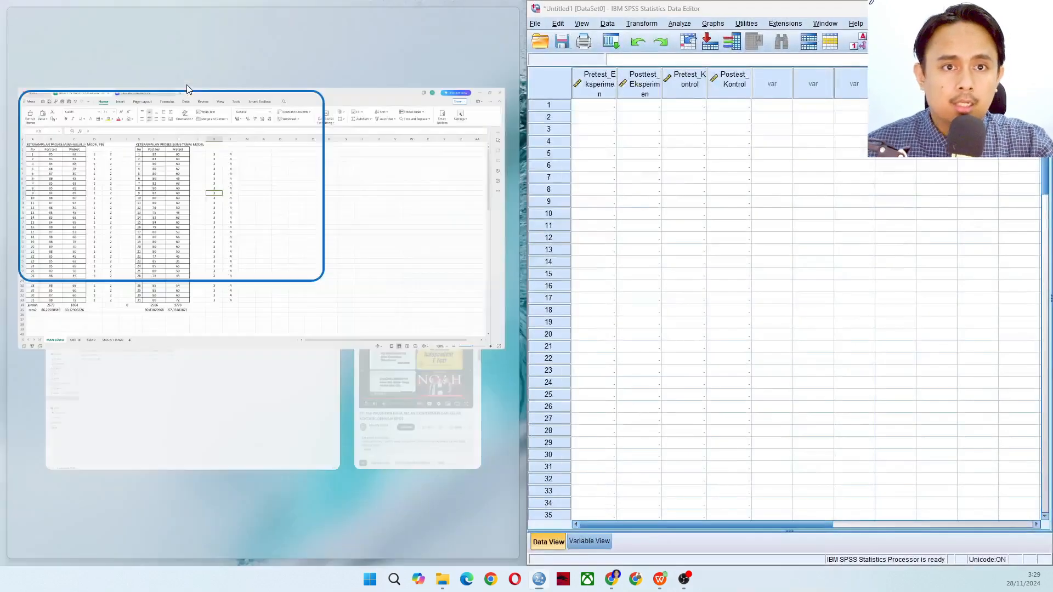
{"action": "left_click", "coordinate": [199, 203]}
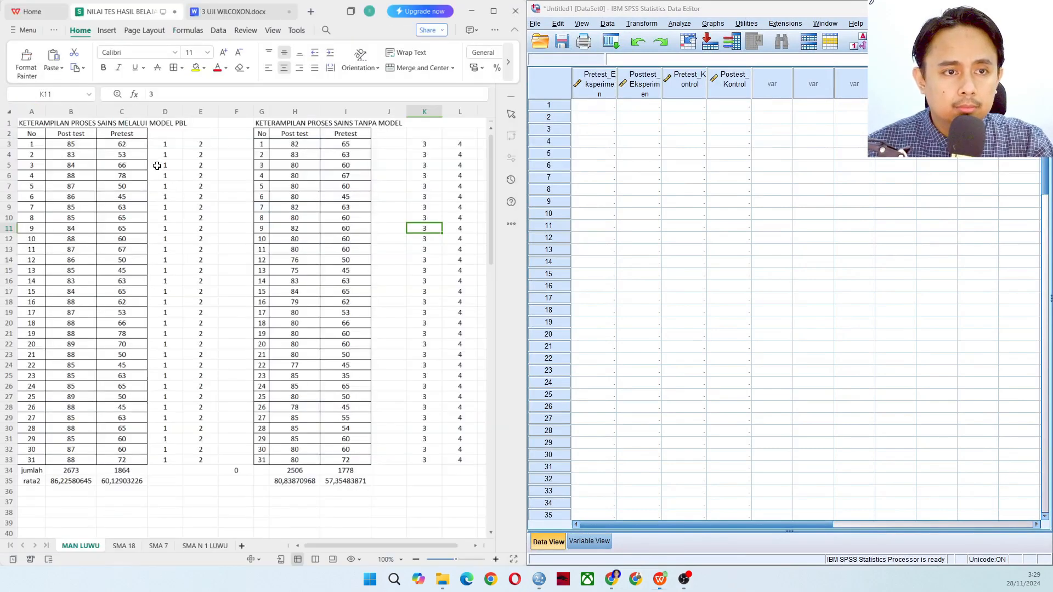
Copy the PBL class pretest scores from C3:C33 of the workbook into the Pretest_Eksperimen column, starting at row 1
{"action": "left_click_drag", "start_coordinate": [76, 148], "coordinate": [121, 462]}
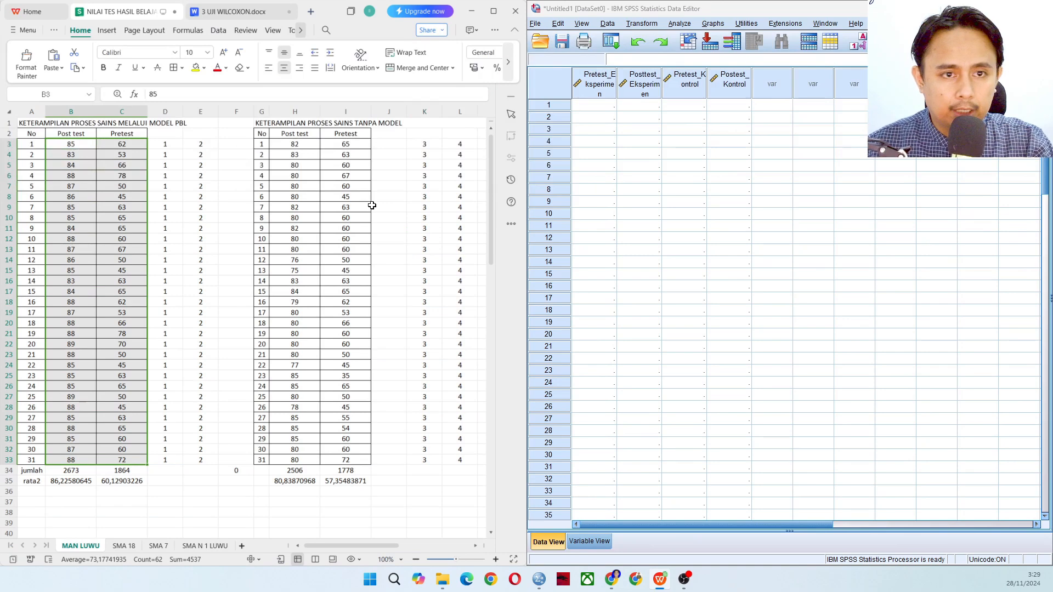
{"action": "left_click", "coordinate": [130, 146]}
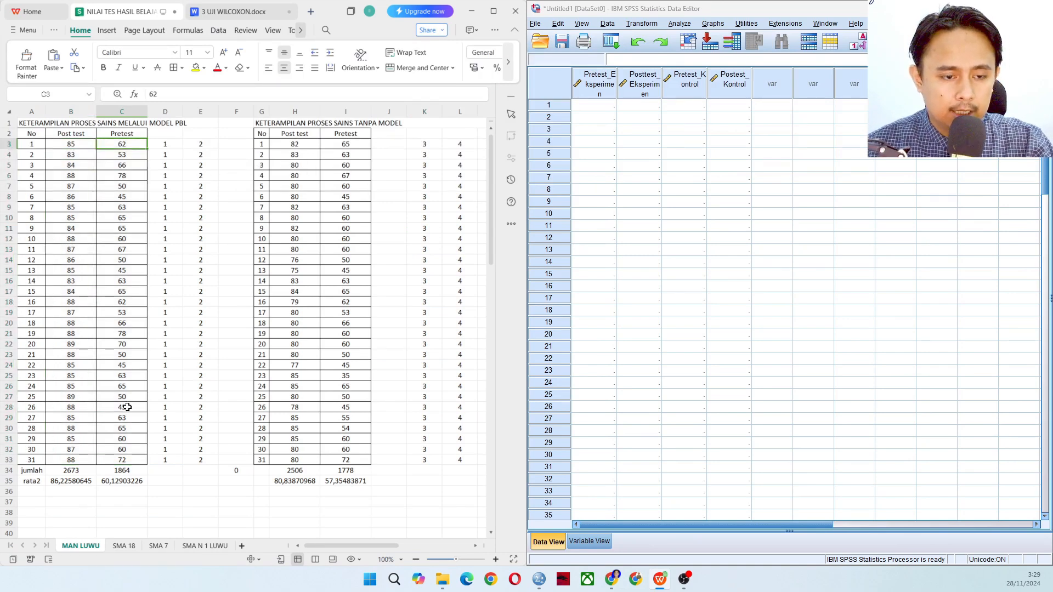
{"action": "left_click", "coordinate": [130, 463], "text": "shift"}
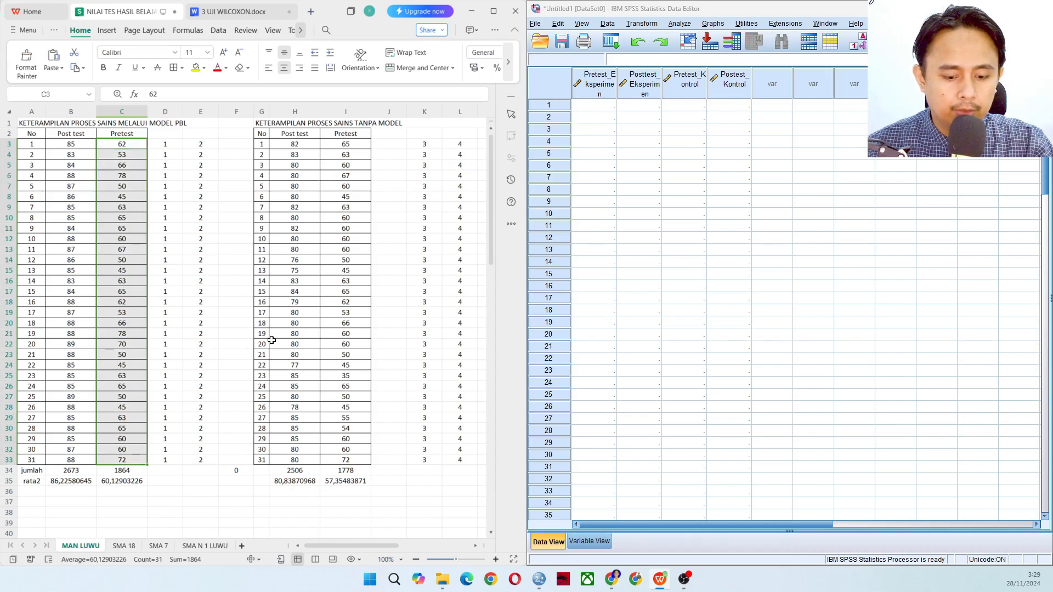
{"action": "key", "text": "ctrl+c"}
{"action": "left_click", "coordinate": [590, 110]}
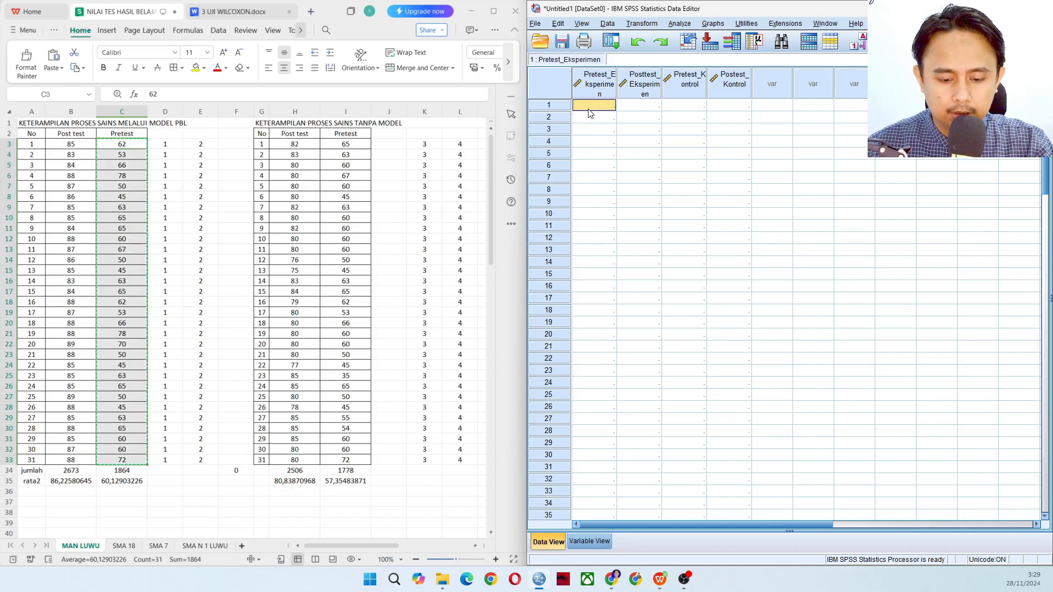
{"action": "key", "text": "ctrl+v"}
Copy the PBL class post-test scores from B3:B33 into the Posttest_Eksperimen column, starting at row 1
{"action": "left_click_drag", "start_coordinate": [67, 146], "coordinate": [77, 460]}
{"action": "key", "text": "ctrl+c"}
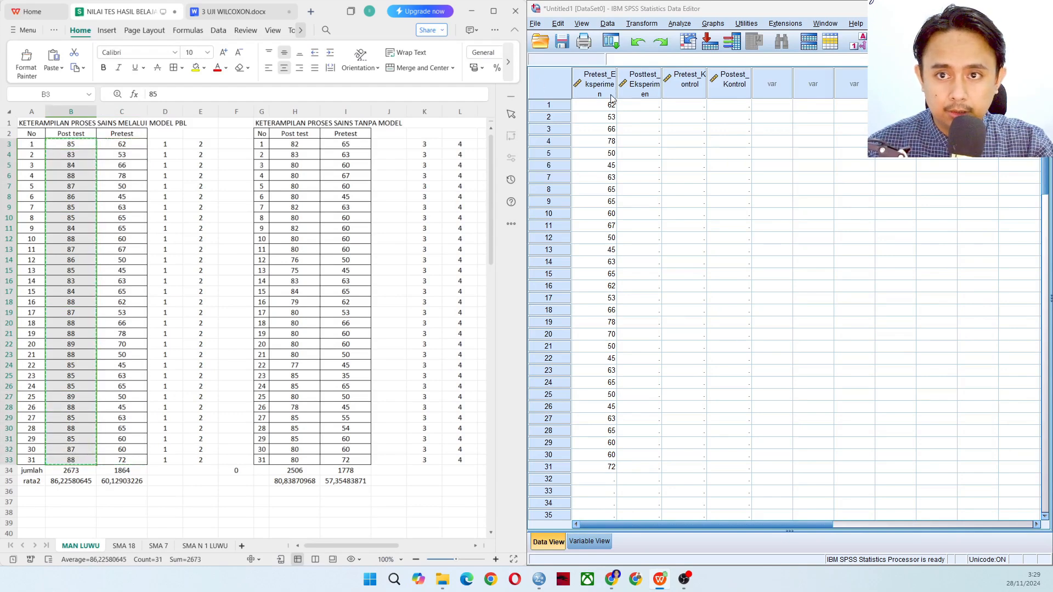
{"action": "left_click", "coordinate": [645, 106]}
{"action": "key", "text": "ctrl+v"}
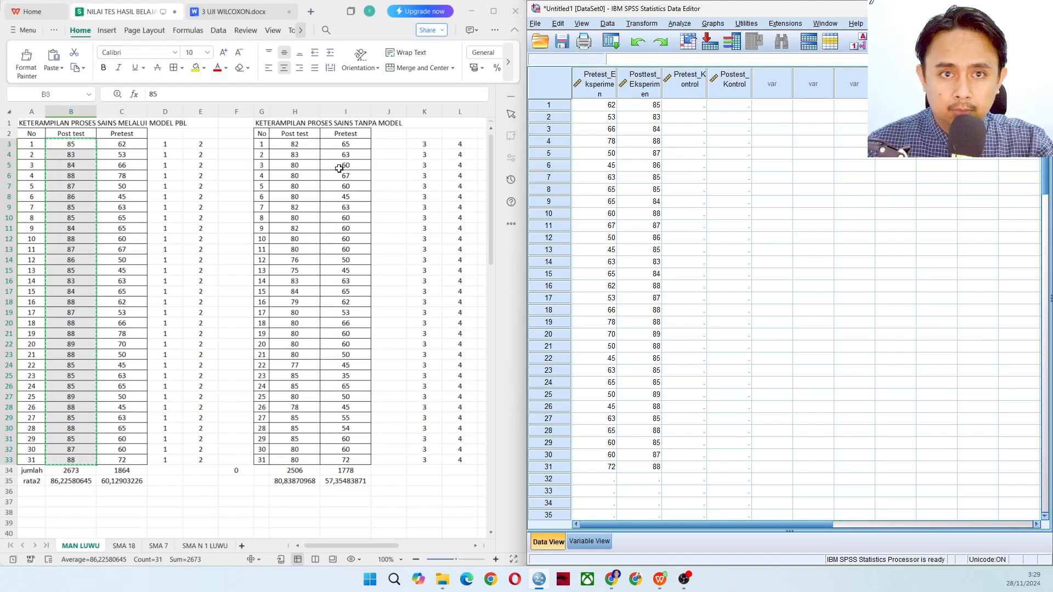
Copy the pretest scores of the class without the model from I3:I33 into the Pretest_Kontrol column, starting at row 1
{"action": "left_click_drag", "start_coordinate": [347, 147], "coordinate": [354, 460]}
{"action": "key", "text": "ctrl+c"}
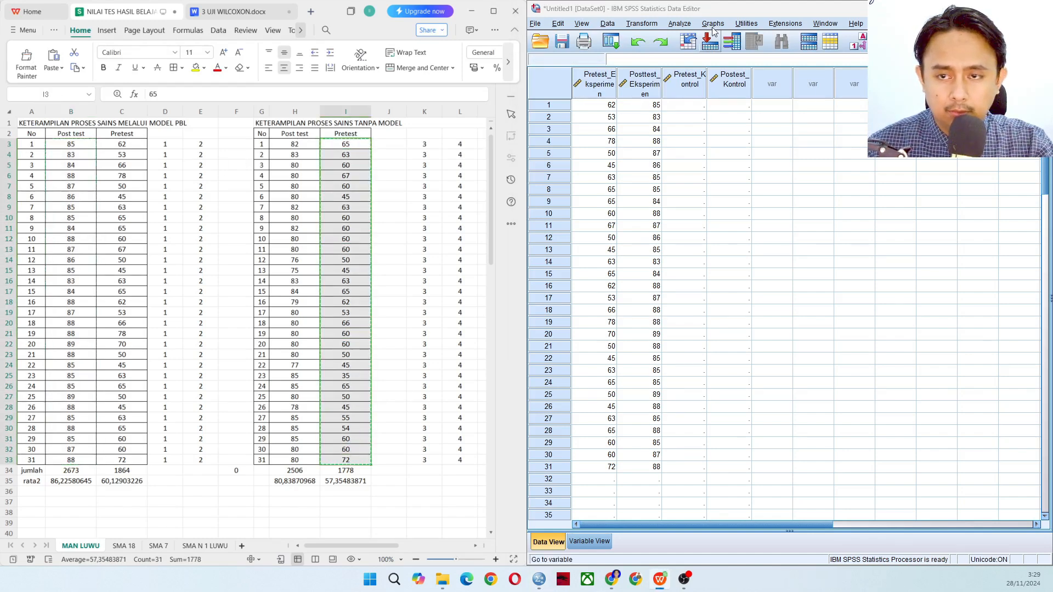
{"action": "left_click", "coordinate": [690, 105]}
{"action": "key", "text": "ctrl+v"}
Copy the post-test scores of the class without the model from H3:H33 into the Postest_Kontrol column, starting at row 1
{"action": "left_click", "coordinate": [304, 147]}
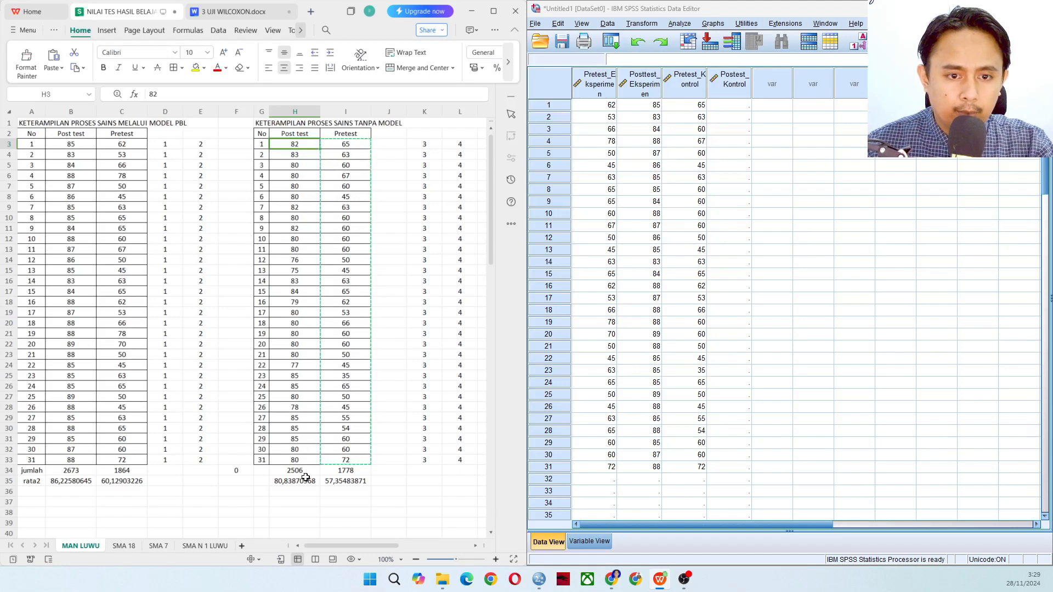
{"action": "left_click", "coordinate": [299, 459], "text": "shift"}
{"action": "key", "text": "ctrl+c"}
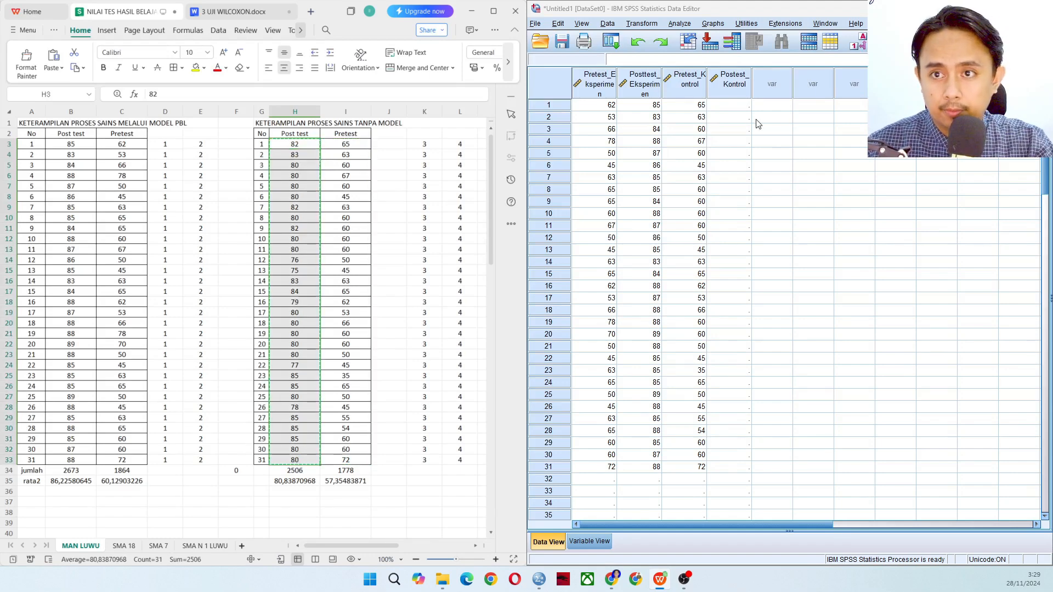
{"action": "left_click", "coordinate": [734, 105]}
{"action": "key", "text": "ctrl+v"}
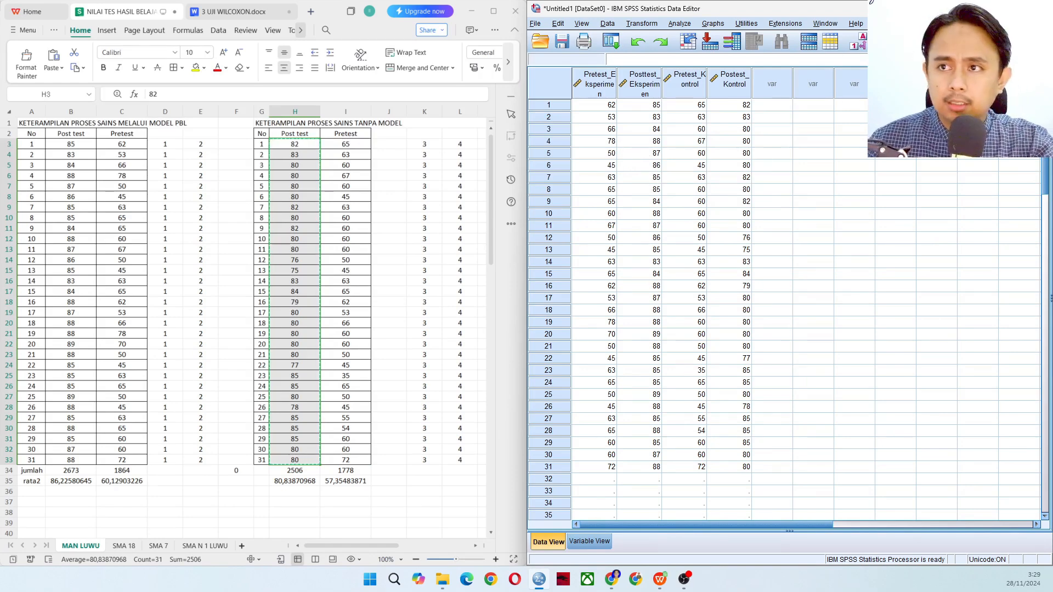
Start a legacy nonparametric test for 2 related samples and pair Pretest Eksperimen with Post test Eksperimen as the first pair
{"action": "left_click", "coordinate": [1015, 8]}
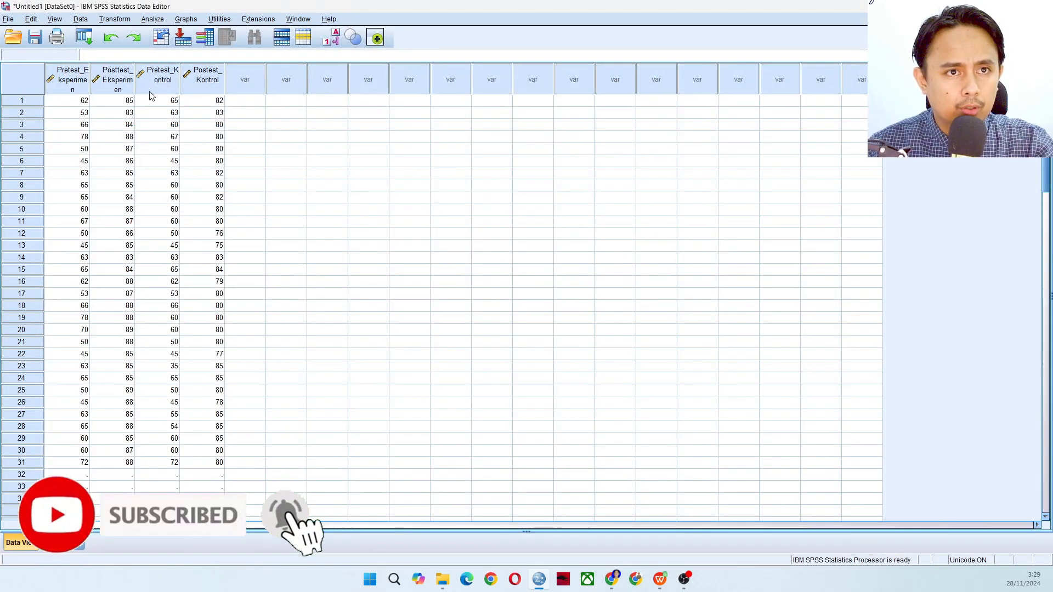
{"action": "left_click", "coordinate": [148, 21]}
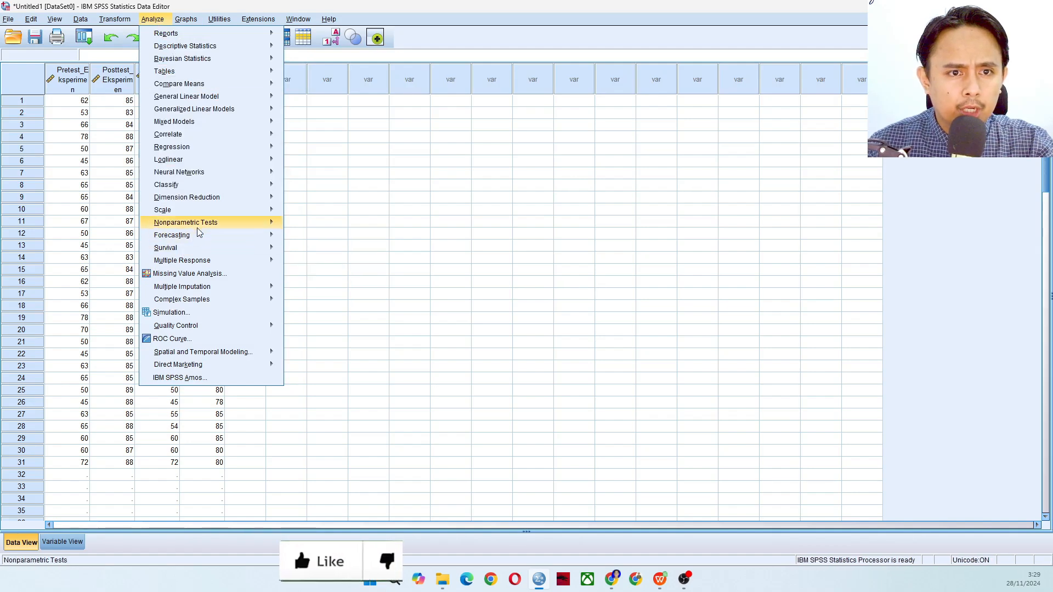
{"action": "mouse_move", "coordinate": [193, 228]}
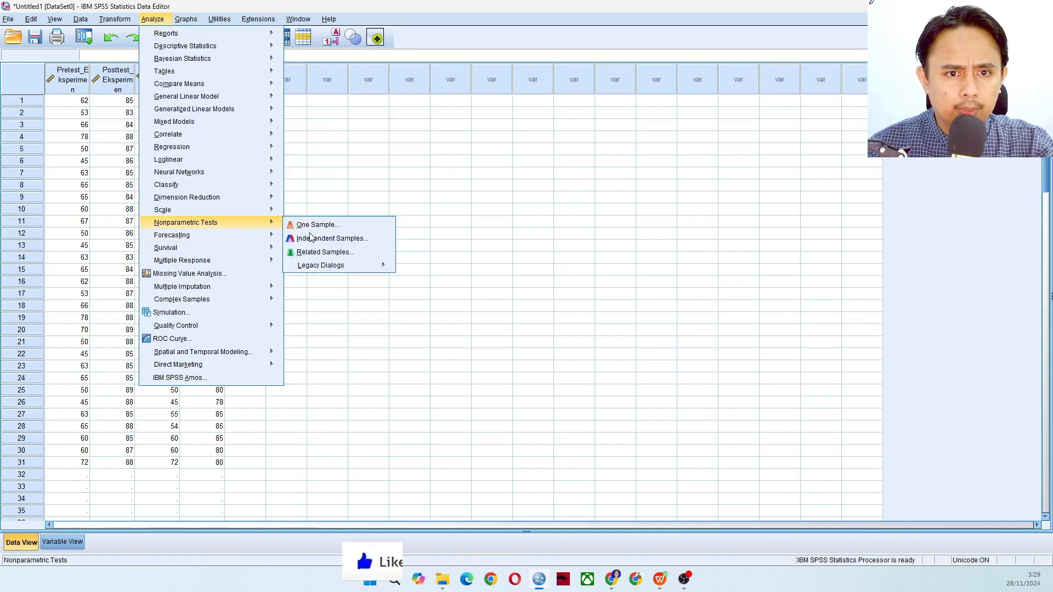
{"action": "mouse_move", "coordinate": [331, 268]}
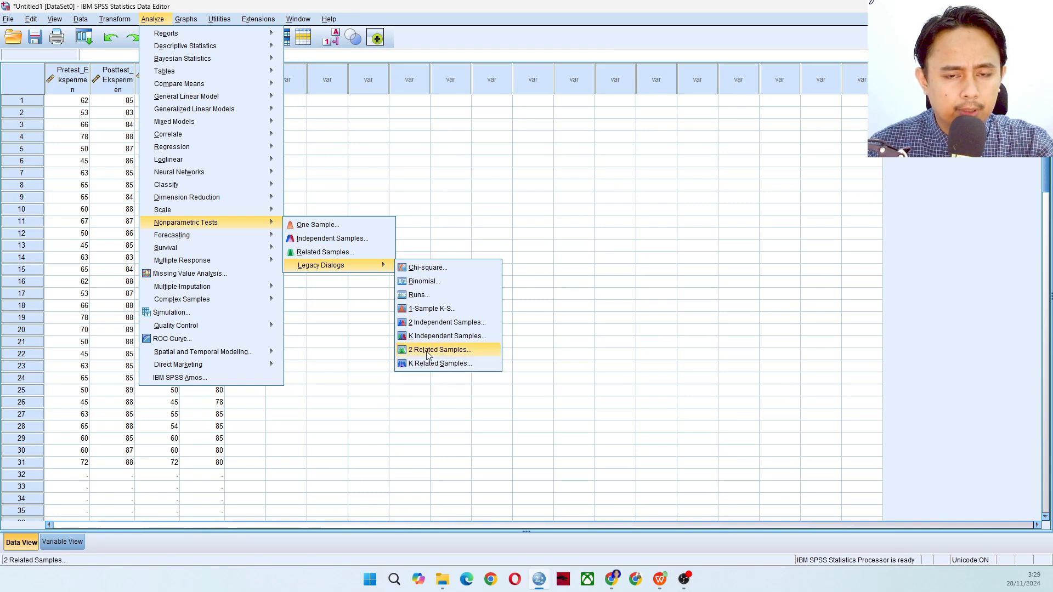
{"action": "left_click", "coordinate": [428, 351]}
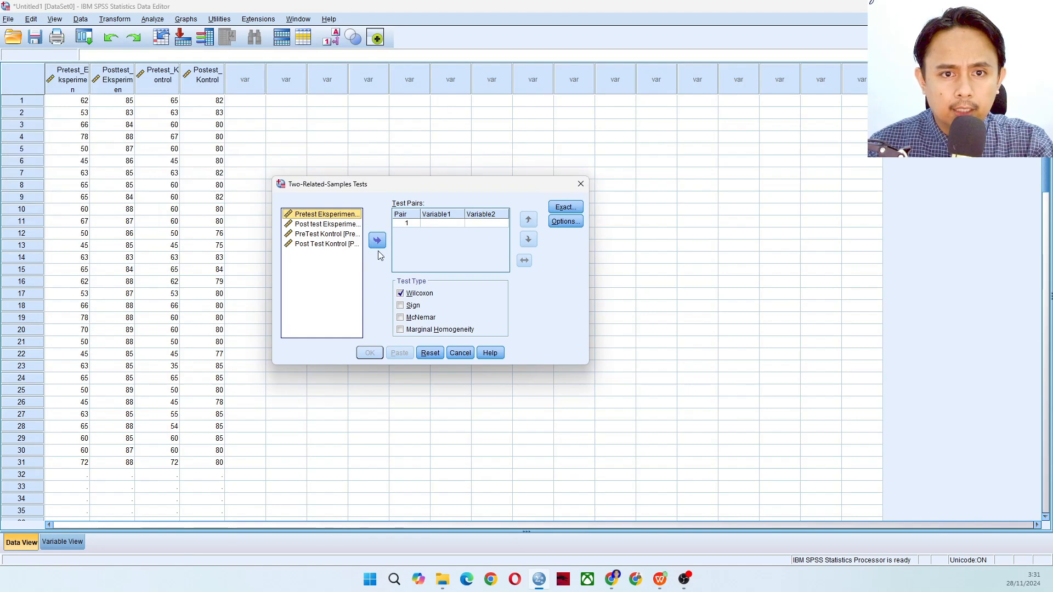
{"action": "left_click", "coordinate": [377, 242]}
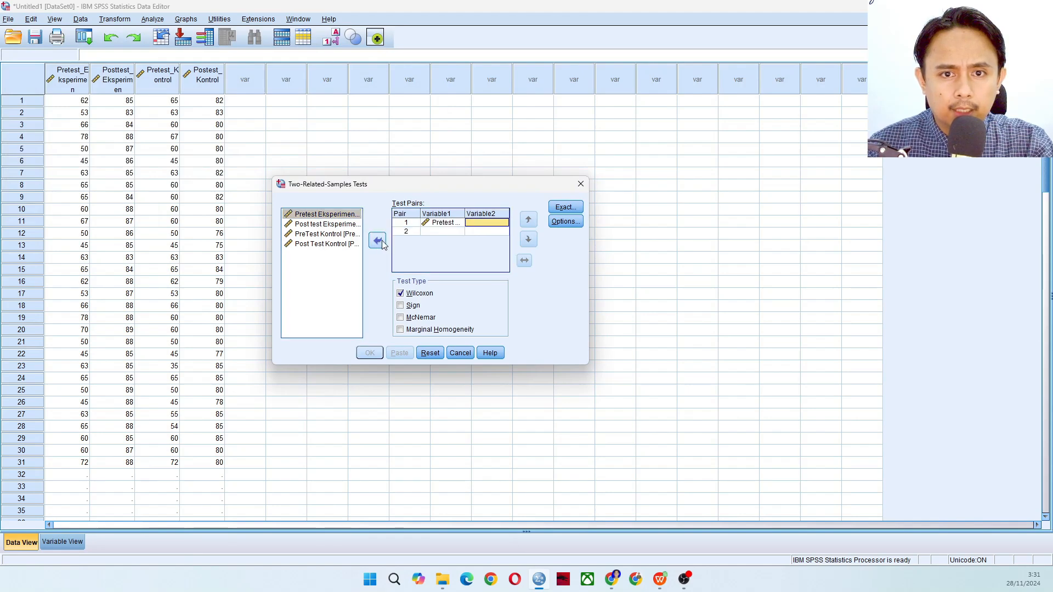
{"action": "left_click", "coordinate": [339, 225]}
{"action": "left_click", "coordinate": [377, 241]}
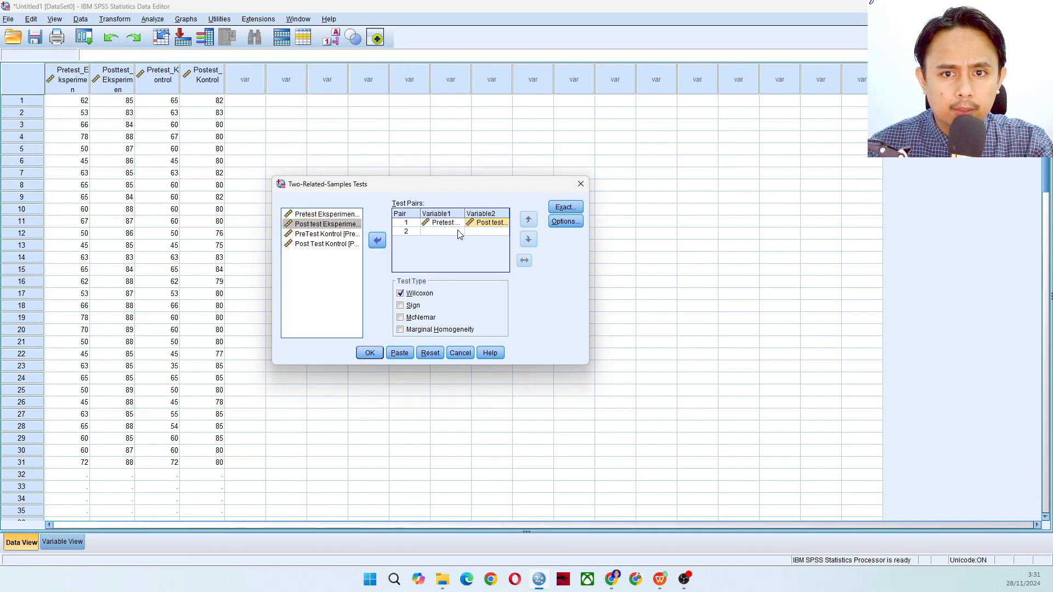
Add PreTest Kontrol and Post Test Kontrol as the second test pair
{"action": "left_click", "coordinate": [331, 235]}
{"action": "left_click", "coordinate": [378, 242]}
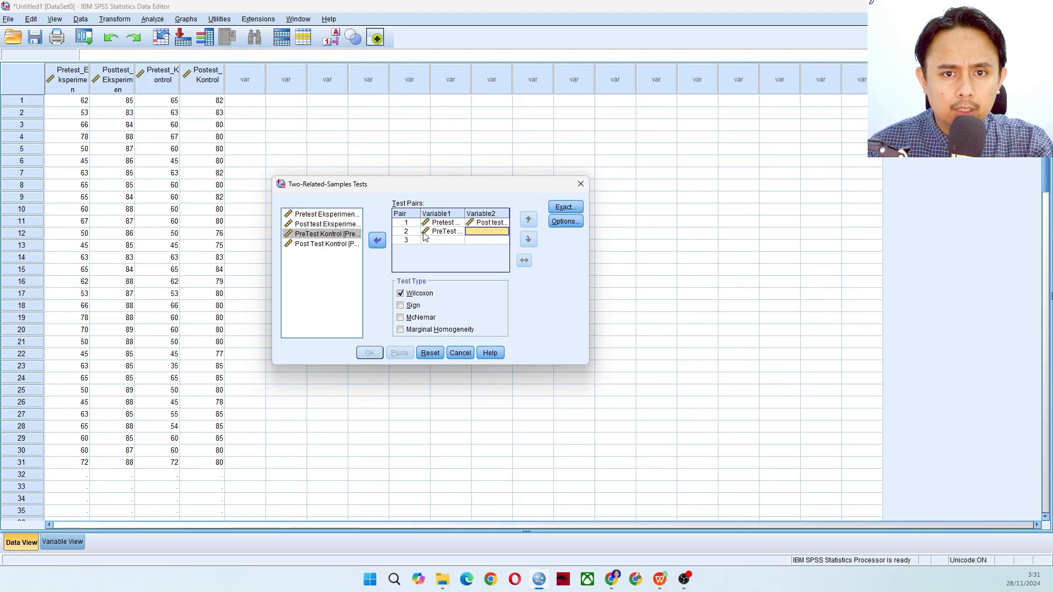
{"action": "left_click", "coordinate": [324, 245]}
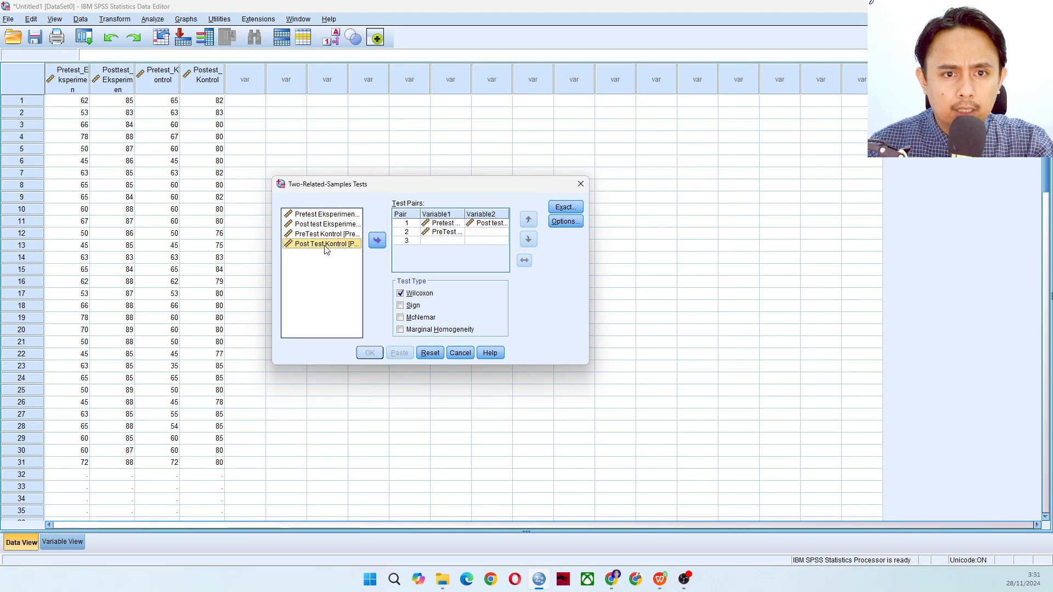
{"action": "left_click", "coordinate": [377, 241]}
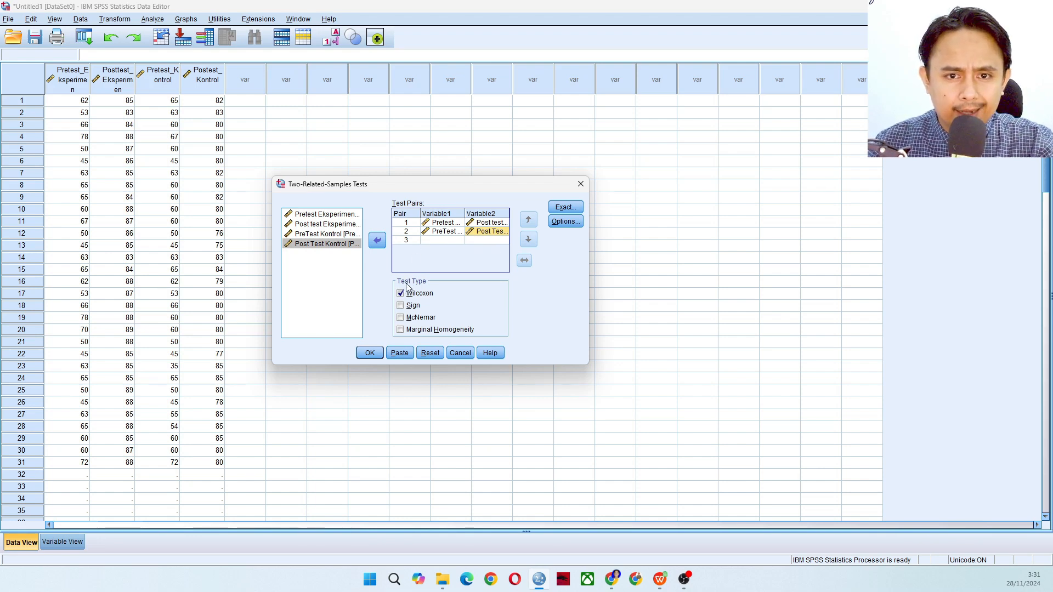
Run the two-related-samples test with Wilcoxon as the only test type
{"action": "left_click", "coordinate": [400, 295]}
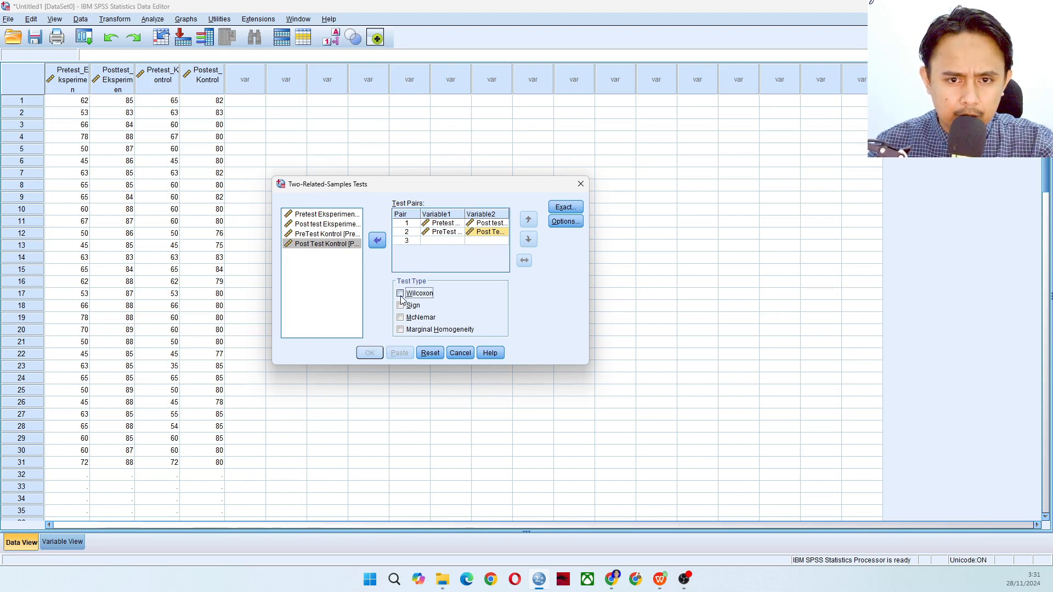
{"action": "left_click", "coordinate": [400, 295]}
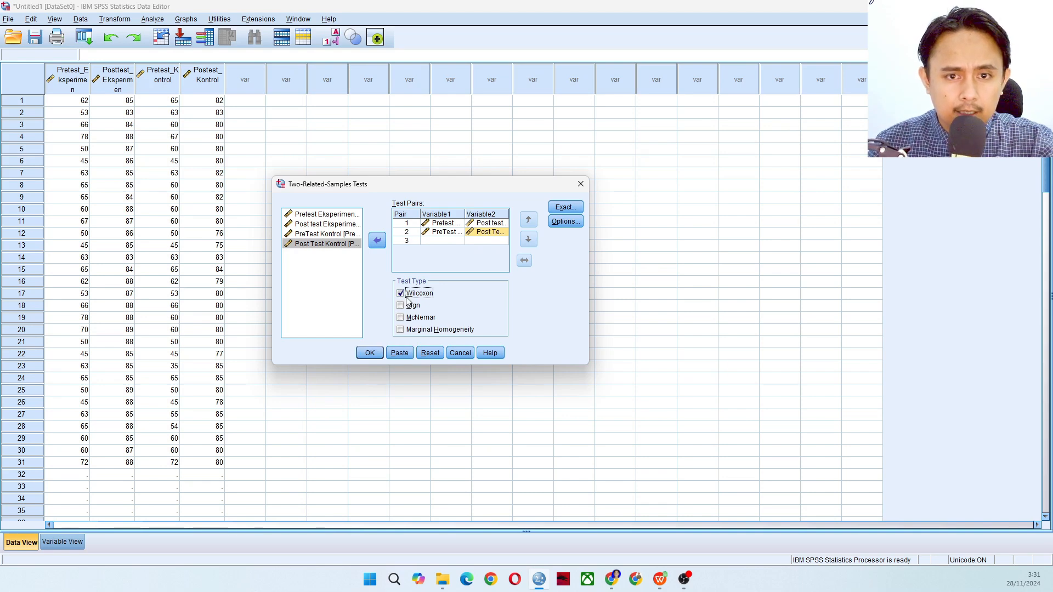
{"action": "left_click", "coordinate": [369, 354]}
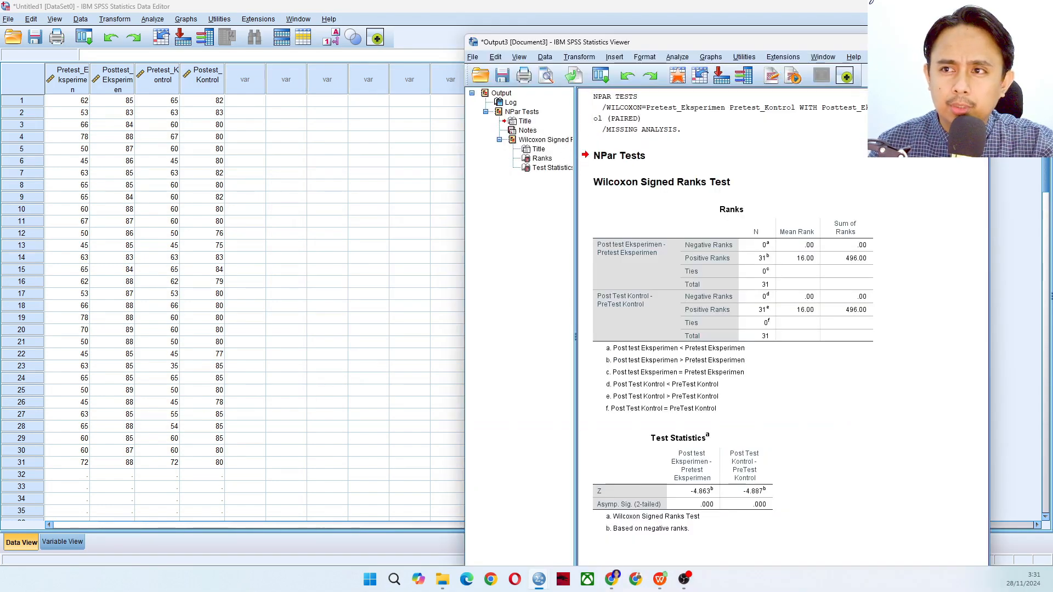
Place the test output beside the document 3 UJI WILCOXON.docx and compare its Ranks table with the Hasil Uji Wilcoxon section
{"action": "left_click", "coordinate": [952, 42]}
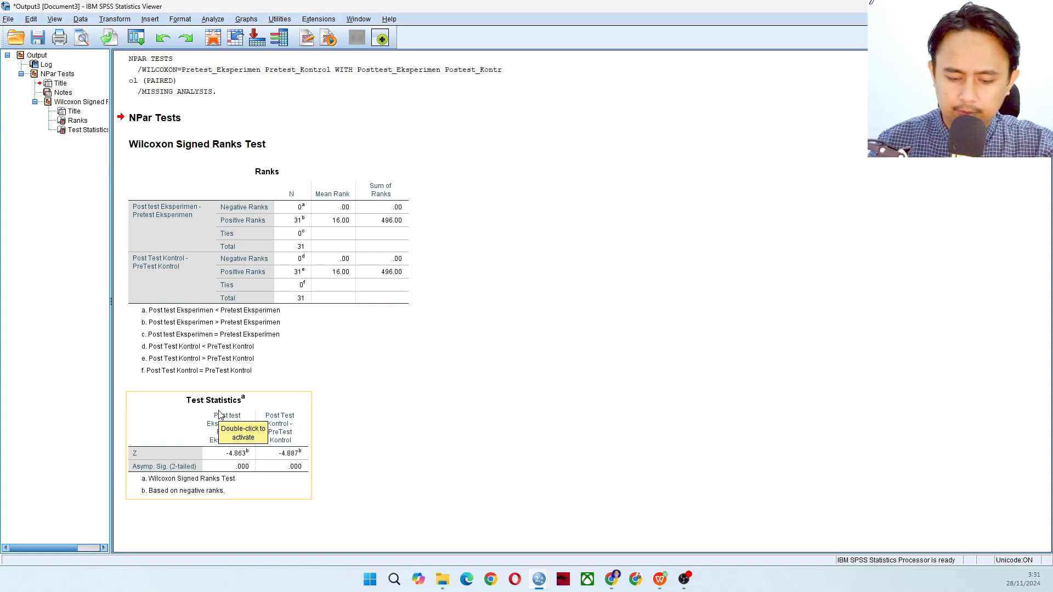
{"action": "key", "text": "super+Right"}
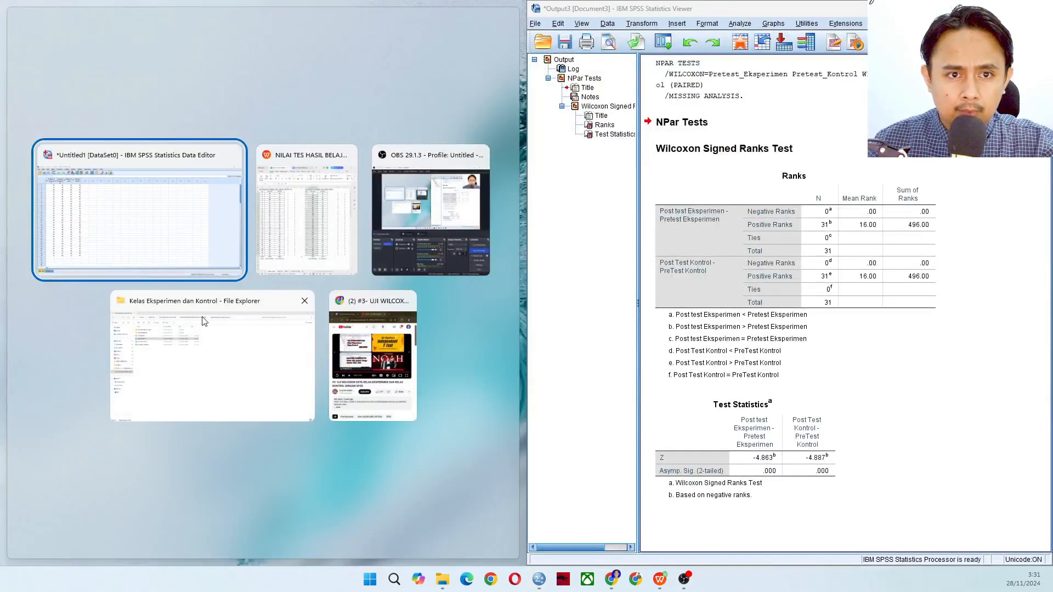
{"action": "left_click", "coordinate": [299, 242]}
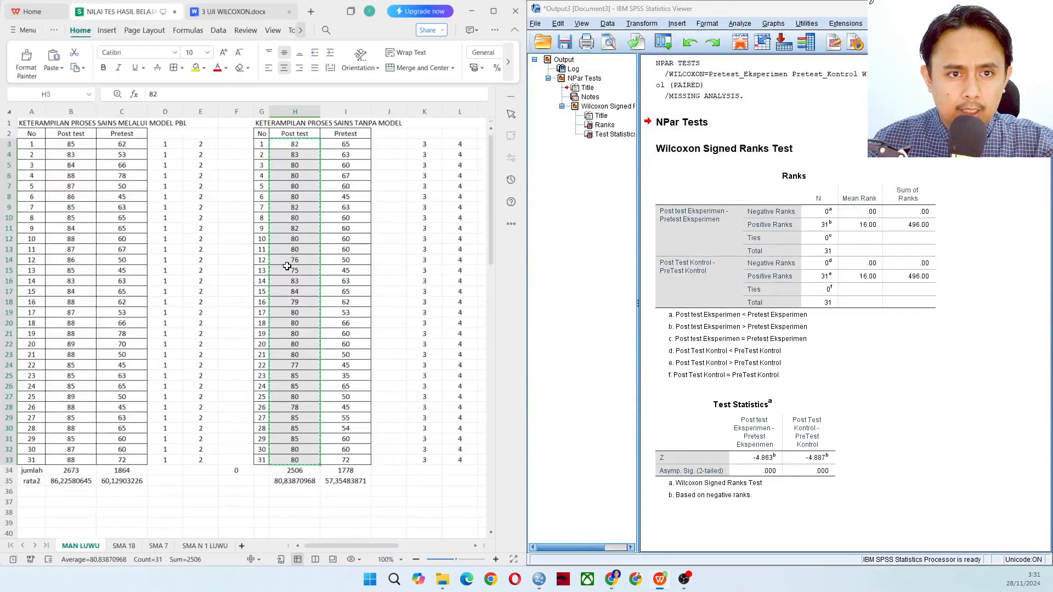
{"action": "left_click", "coordinate": [256, 12]}
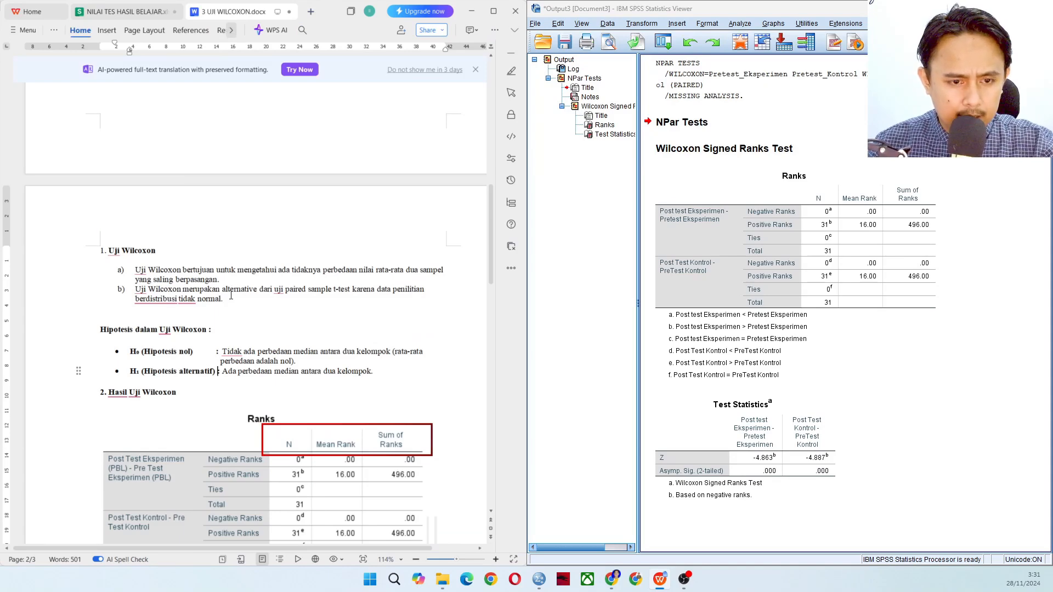
{"action": "scroll", "coordinate": [231, 298], "scroll_direction": "down", "scroll_amount": 1}
{"action": "scroll", "coordinate": [231, 298], "scroll_direction": "down", "scroll_amount": 5}
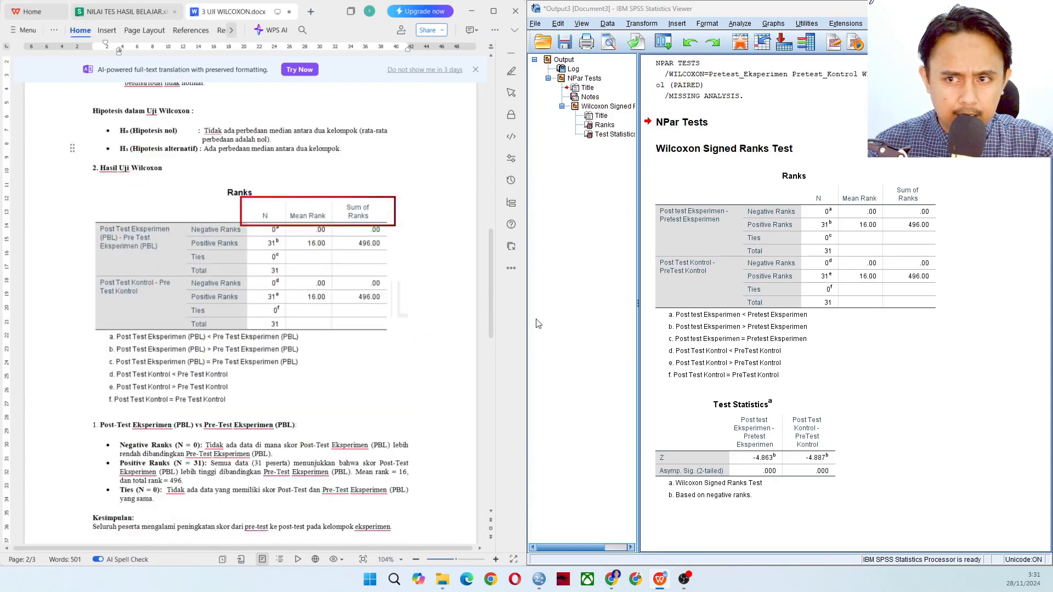
{"action": "left_click", "coordinate": [808, 335]}
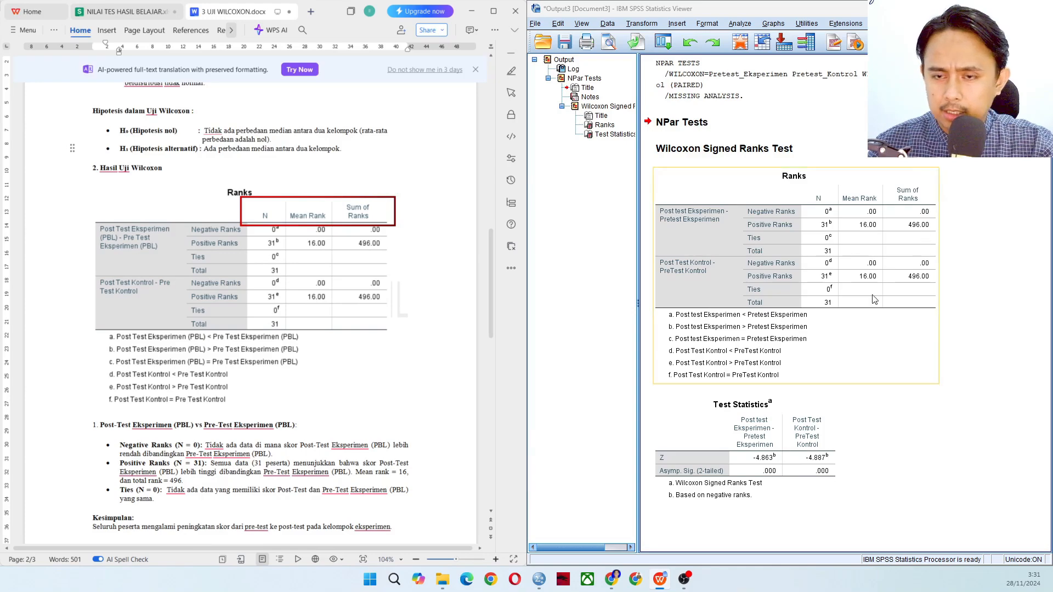
Look through the document's class interpretations down to the Test Statistics section and expand the document window to full screen
{"action": "scroll", "coordinate": [334, 360], "scroll_direction": "down", "scroll_amount": 5}
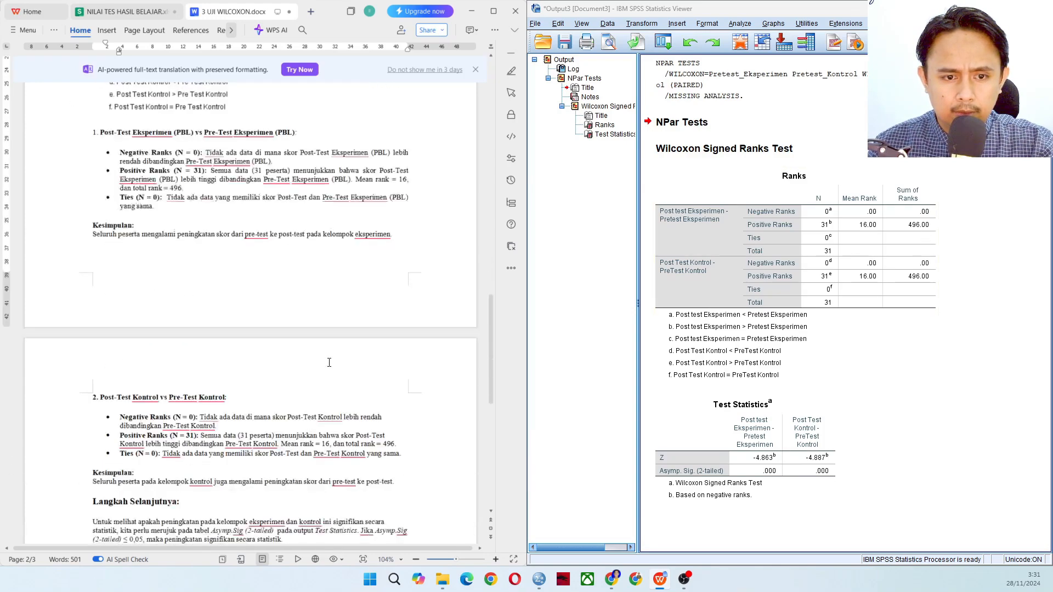
{"action": "scroll", "coordinate": [330, 363], "scroll_direction": "down", "scroll_amount": 6}
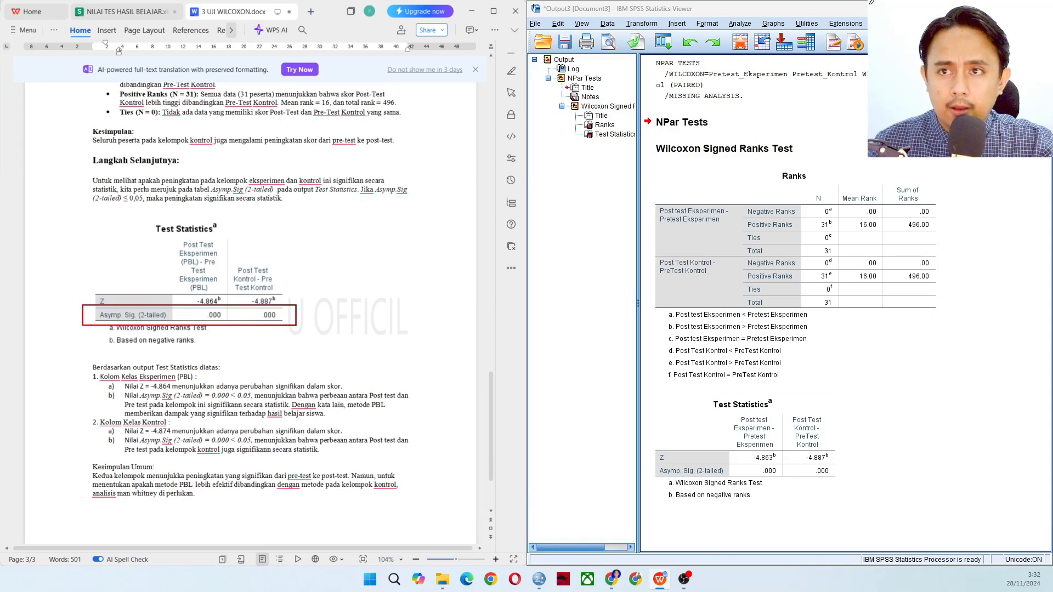
{"action": "left_click", "coordinate": [989, 8]}
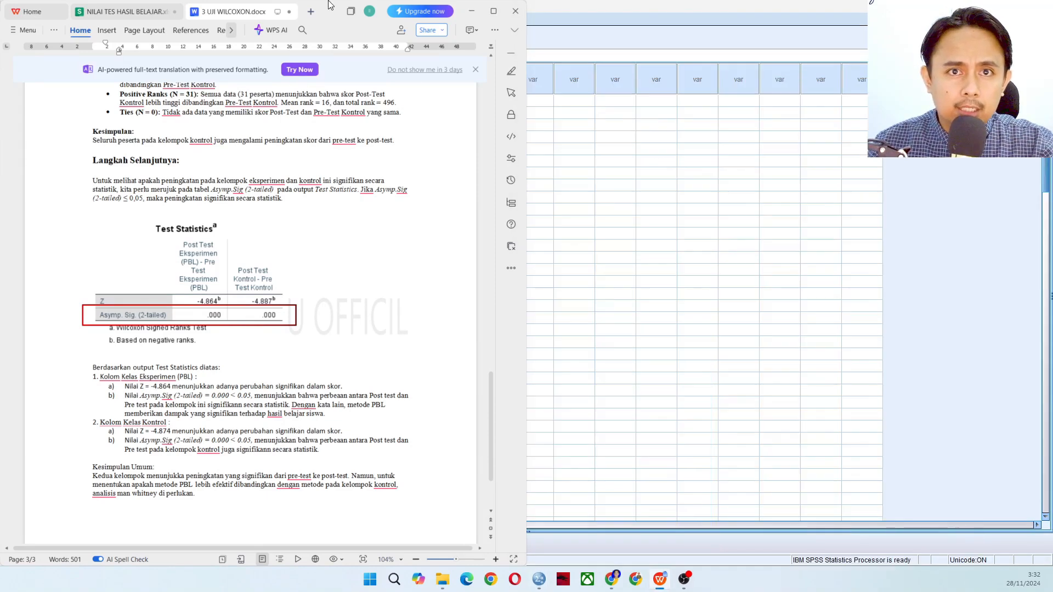
{"action": "left_click_drag", "start_coordinate": [325, 9], "coordinate": [472, 62]}
{"action": "left_click", "coordinate": [517, 61]}
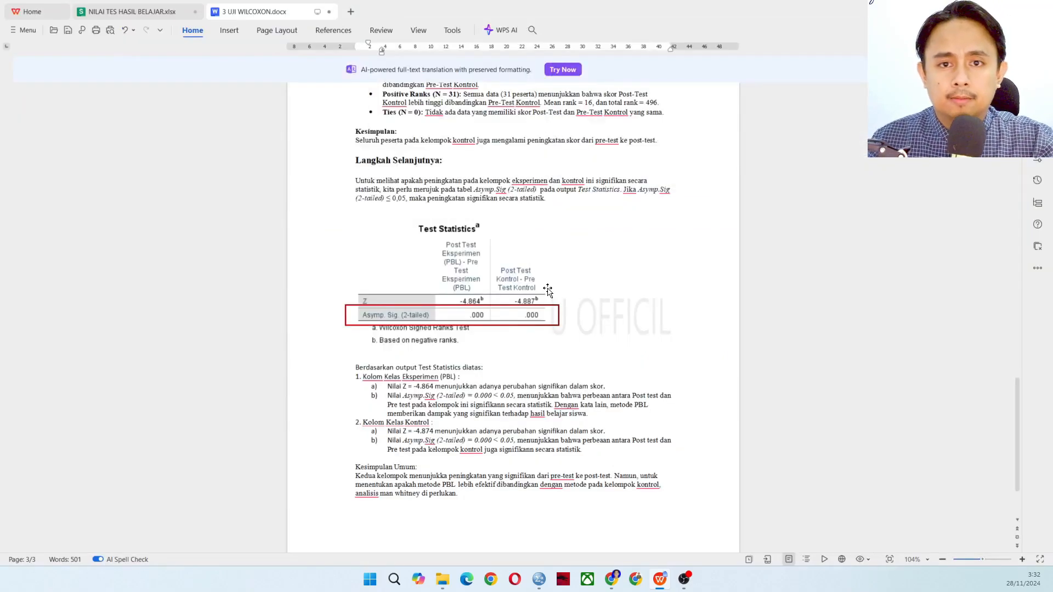
Enlarge the document to 124% and review the Ranks table with its experimental and control class interpretations under Hasil Uji Wilcoxon
{"action": "scroll", "coordinate": [547, 289], "scroll_direction": "up", "scroll_amount": 10}
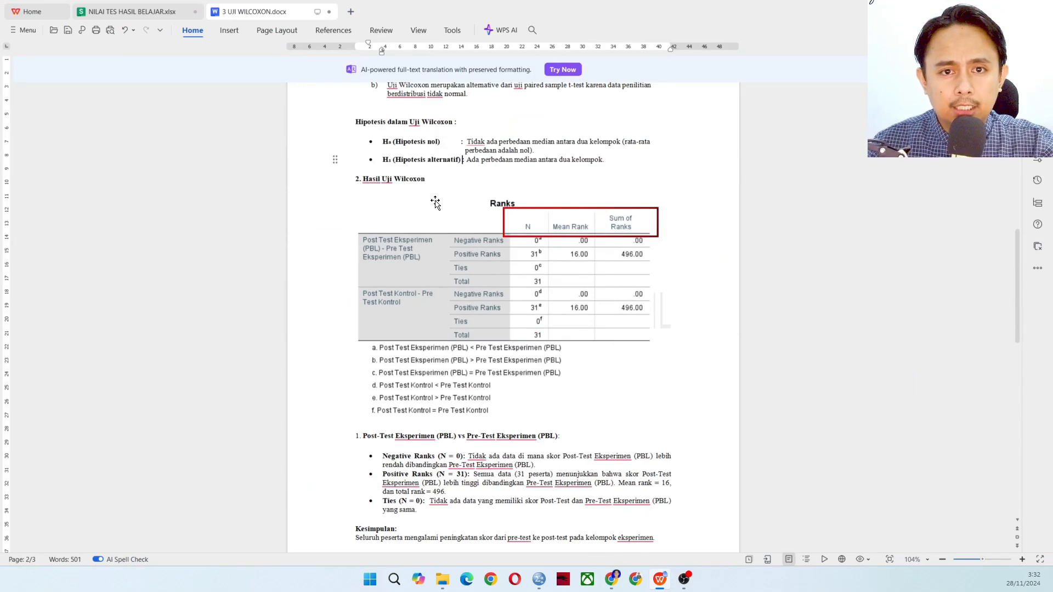
{"action": "scroll", "coordinate": [446, 229], "scroll_direction": "up", "scroll_amount": 2}
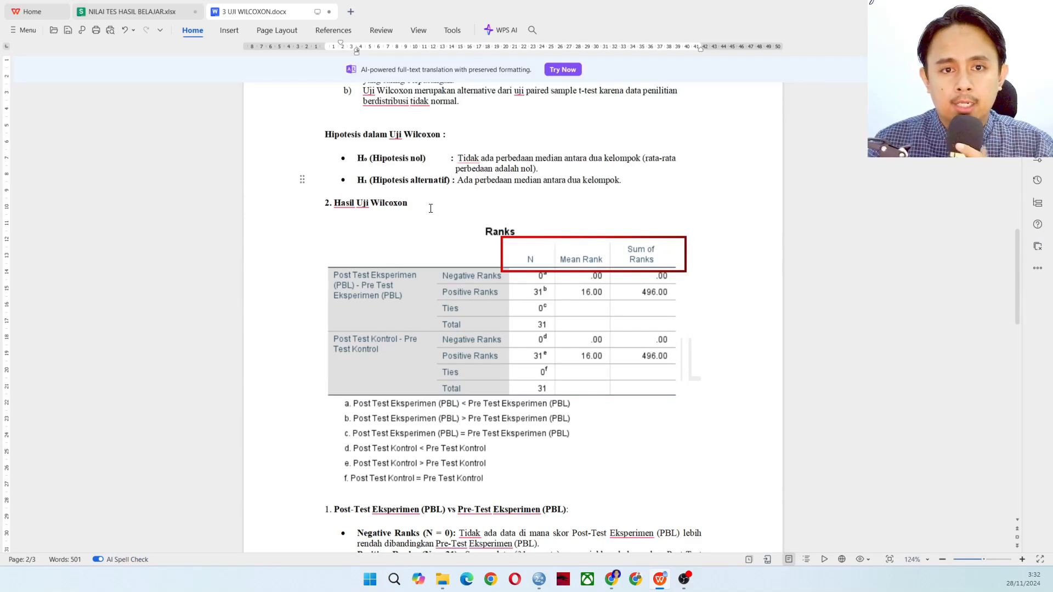
{"action": "scroll", "coordinate": [430, 207], "scroll_direction": "down", "scroll_amount": 1}
{"action": "scroll", "coordinate": [457, 221], "scroll_direction": "down", "scroll_amount": 1}
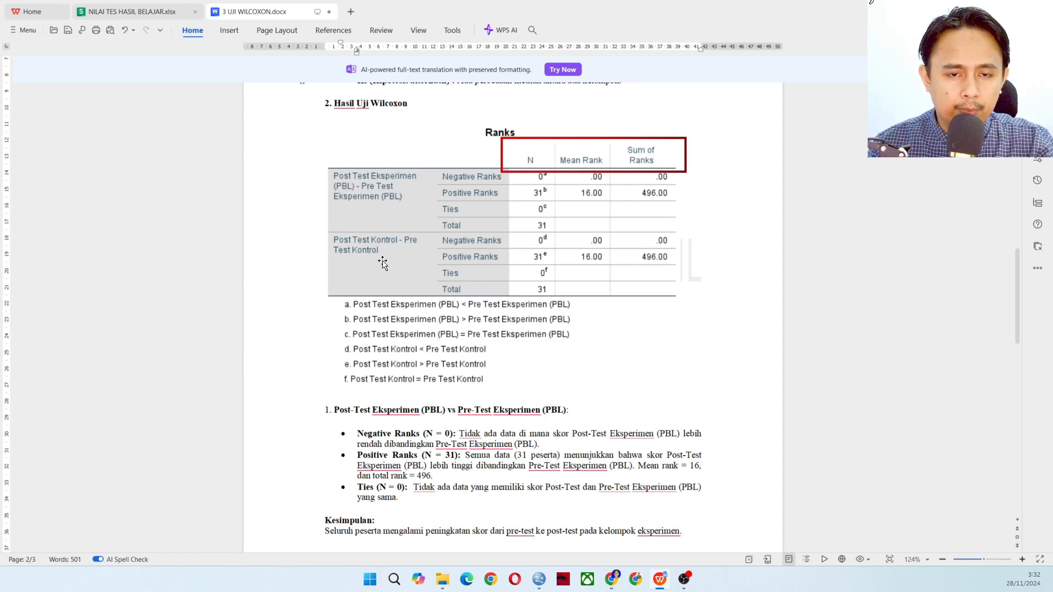
{"action": "scroll", "coordinate": [381, 274], "scroll_direction": "down", "scroll_amount": 1}
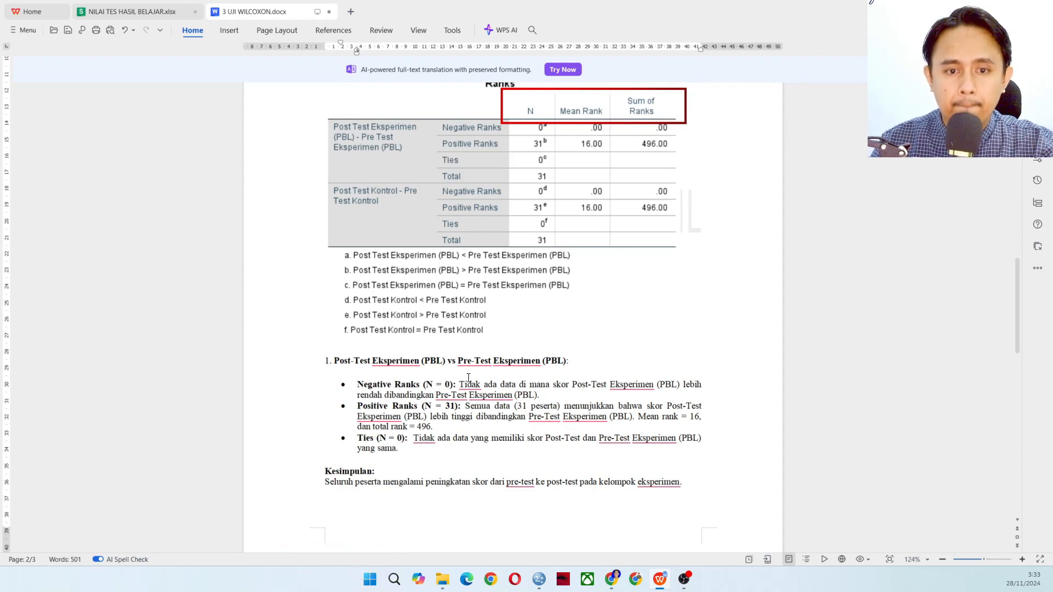
{"action": "scroll", "coordinate": [417, 392], "scroll_direction": "down", "scroll_amount": 1}
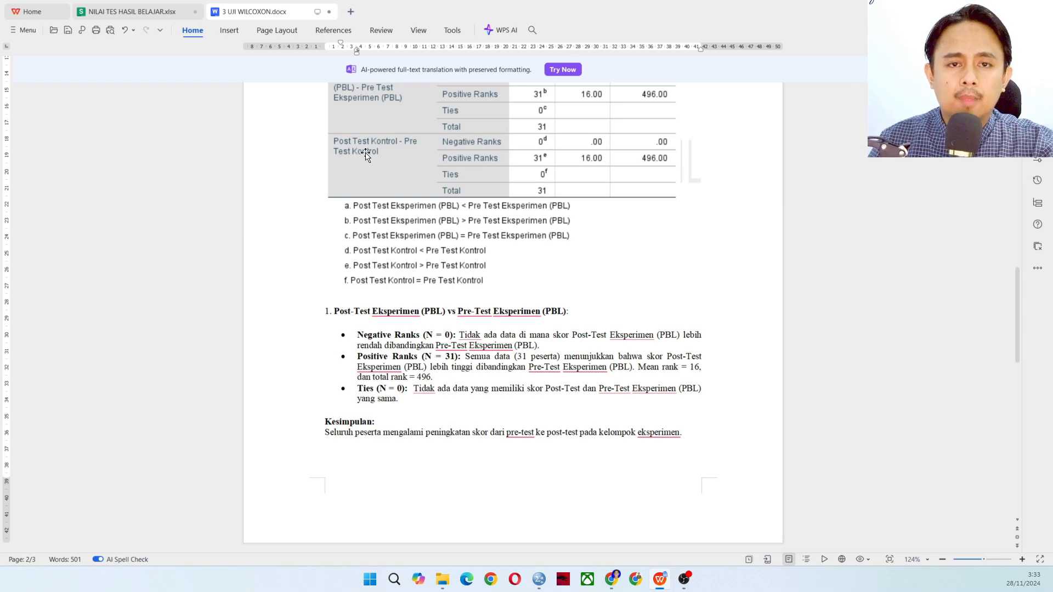
{"action": "scroll", "coordinate": [455, 330], "scroll_direction": "down", "scroll_amount": 5}
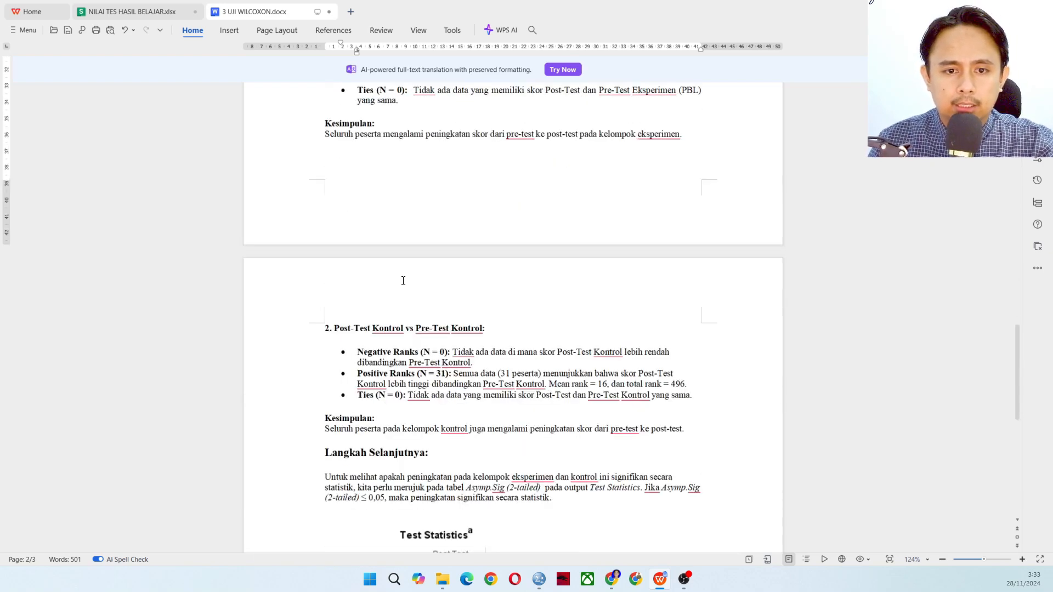
{"action": "scroll", "coordinate": [406, 365], "scroll_direction": "up", "scroll_amount": 3}
{"action": "scroll", "coordinate": [398, 352], "scroll_direction": "down", "scroll_amount": 3}
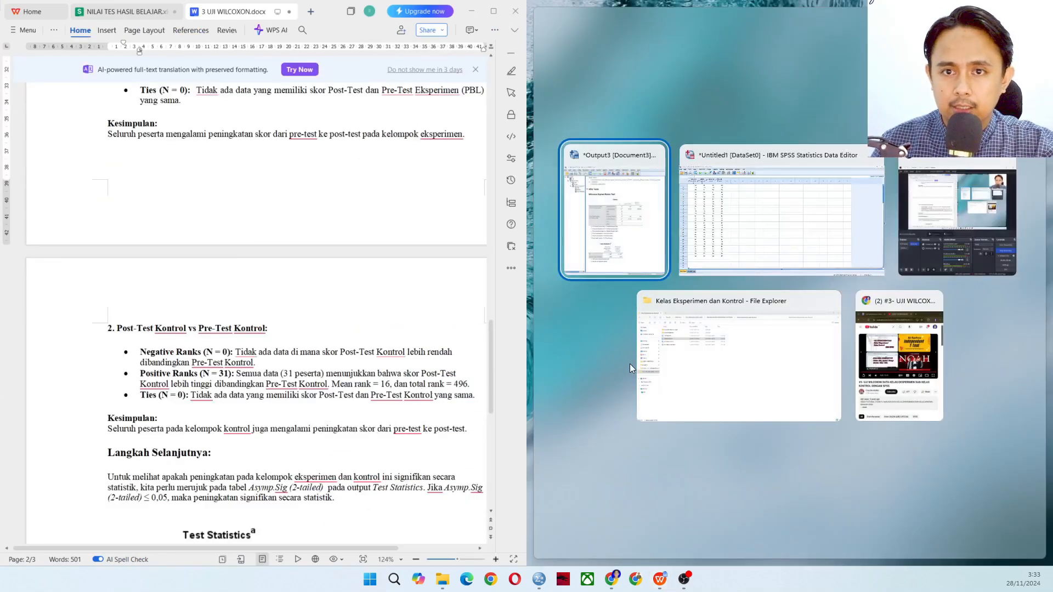
Place the SPSS output beside the document and insert "ada" before "peningkatan" in the Langkah Selanjutnya paragraph
{"action": "left_click", "coordinate": [634, 215]}
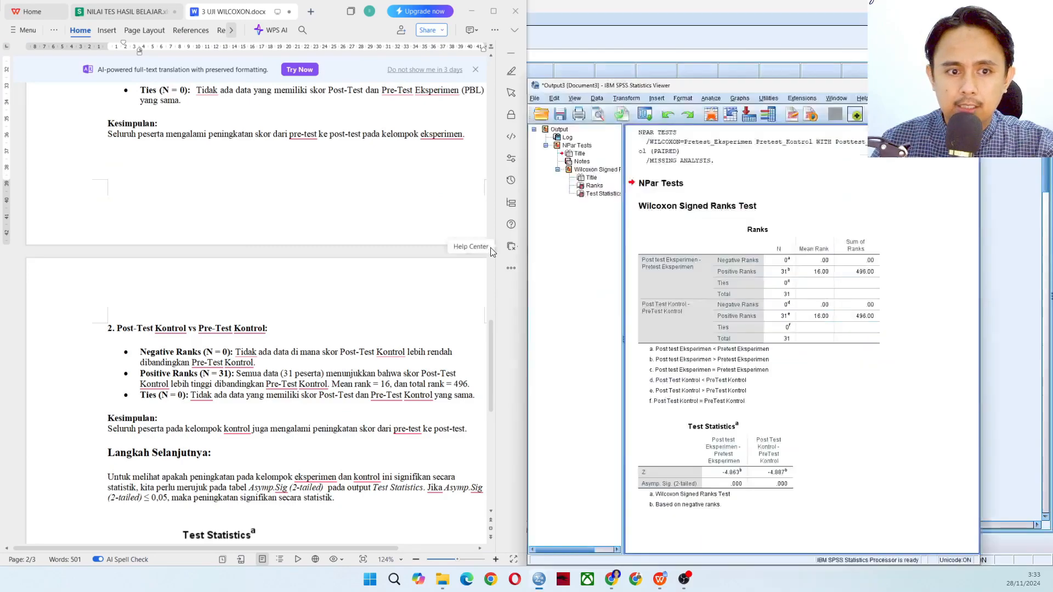
{"action": "scroll", "coordinate": [407, 310], "scroll_direction": "down", "scroll_amount": 3}
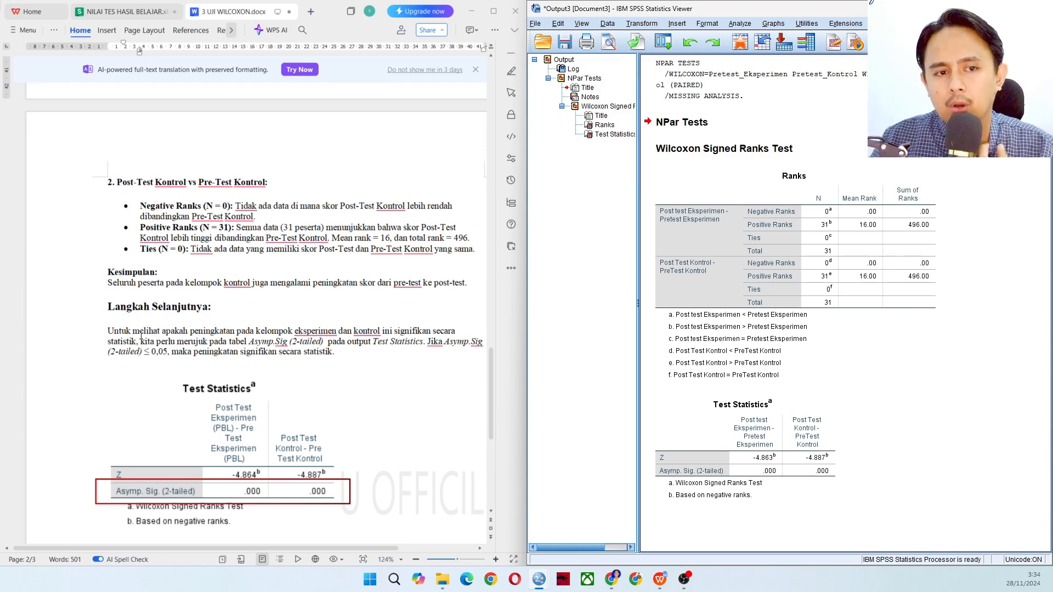
{"action": "left_click", "coordinate": [191, 336]}
{"action": "type", "text": "ada"}
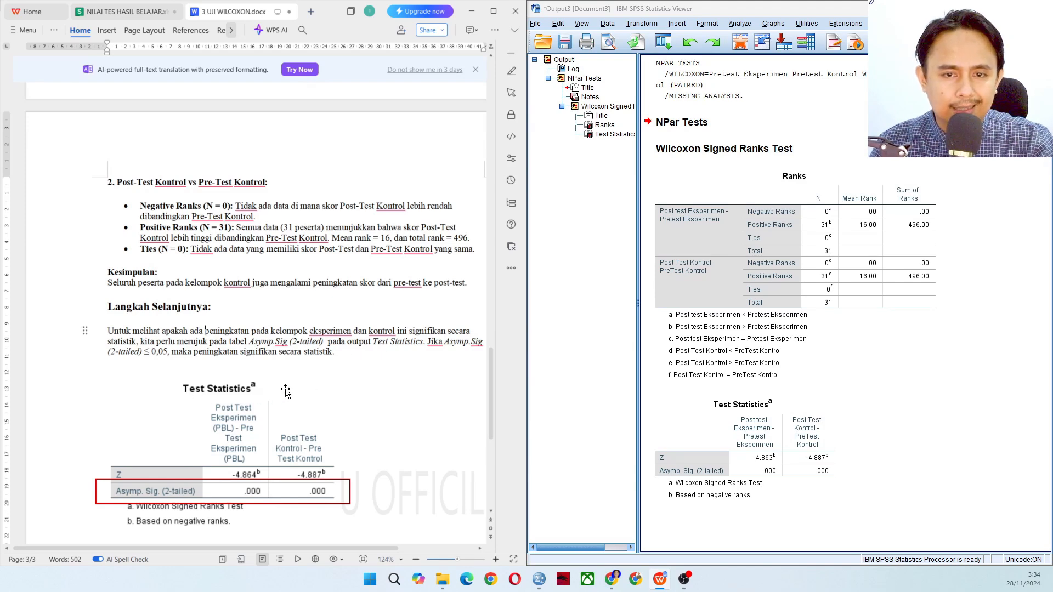
Expand the document to full screen and examine the Test Statistics interpretation for both classes and the Kesimpulan Umum paragraph
{"action": "scroll", "coordinate": [241, 347], "scroll_direction": "down", "scroll_amount": 5}
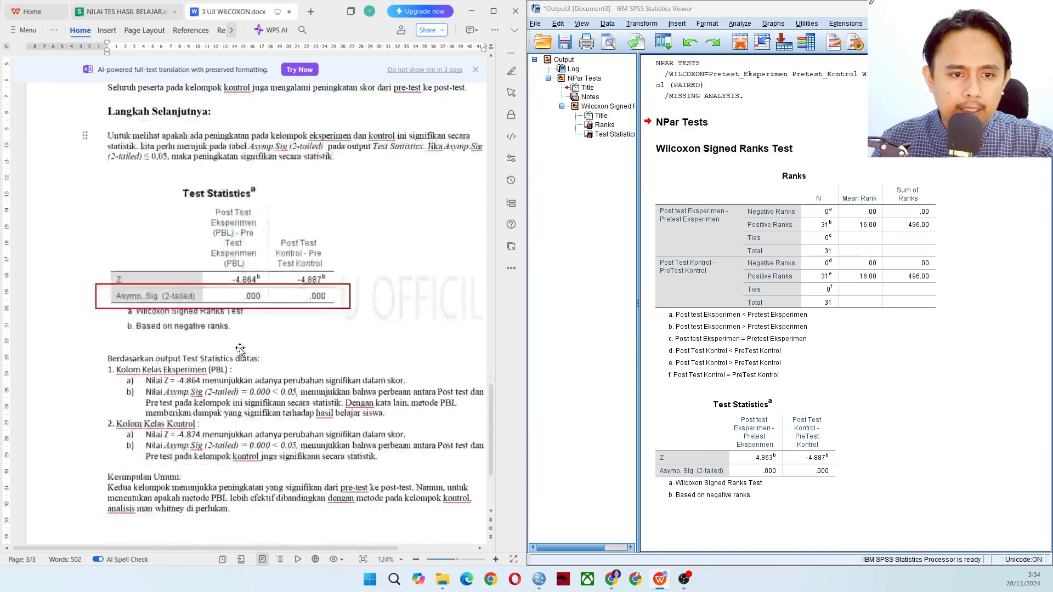
{"action": "scroll", "coordinate": [329, 329], "scroll_direction": "up", "scroll_amount": 2}
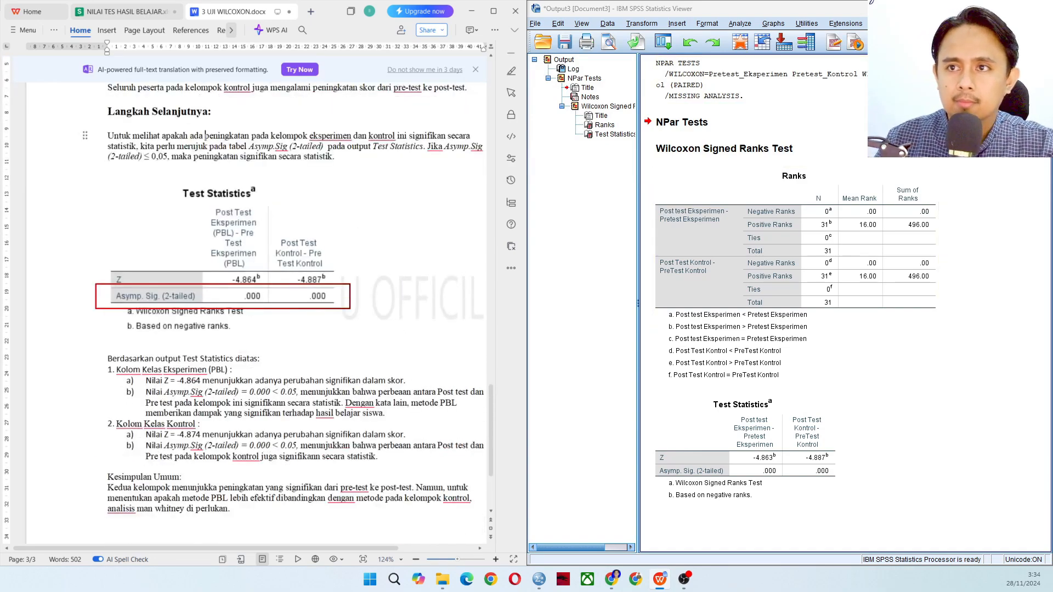
{"action": "left_click_drag", "start_coordinate": [325, 18], "coordinate": [447, 67]}
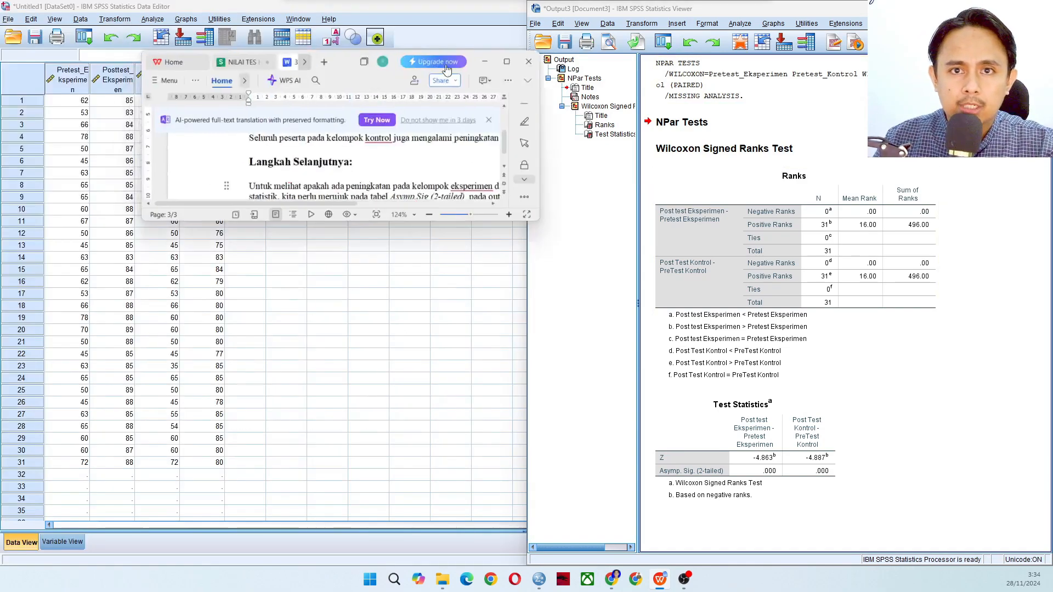
{"action": "left_click", "coordinate": [506, 61]}
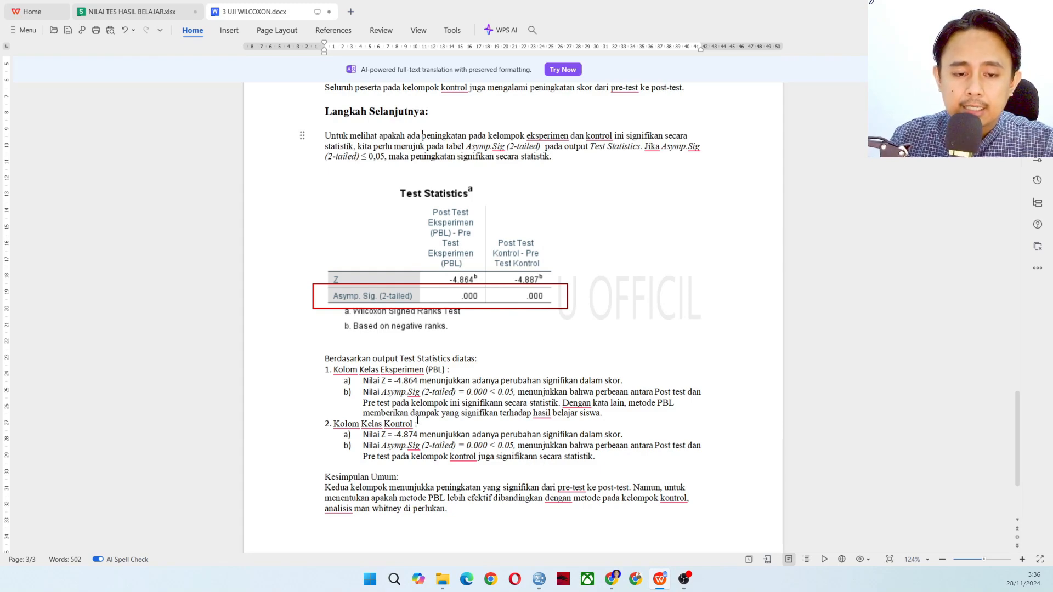
{"action": "scroll", "coordinate": [417, 421], "scroll_direction": "down", "scroll_amount": 3}
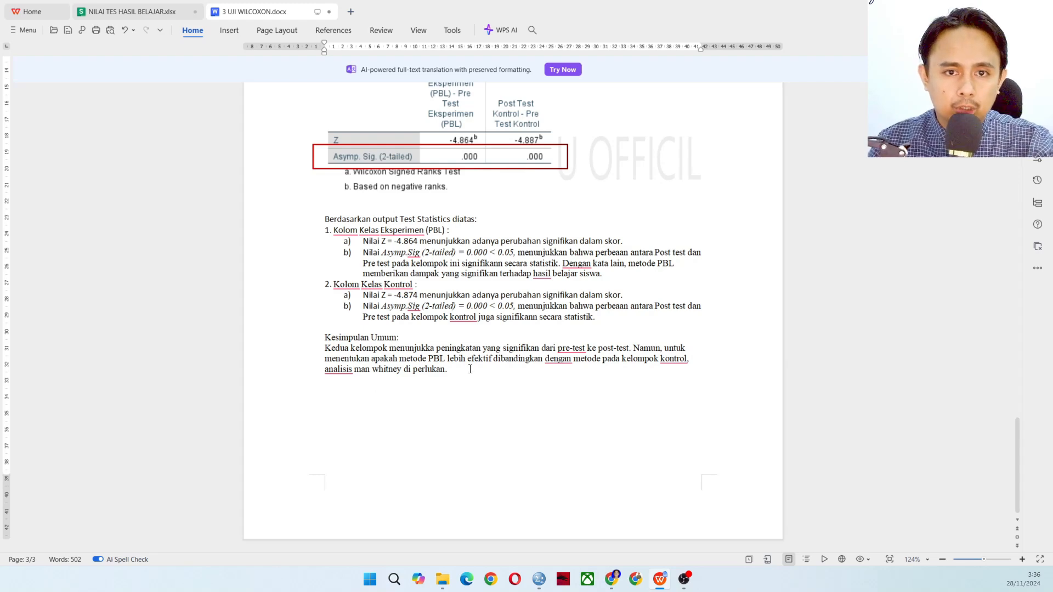
Go back to the document's first page and review the Analisis Data Penelitian list of tests
{"action": "scroll", "coordinate": [464, 363], "scroll_direction": "up", "scroll_amount": 10}
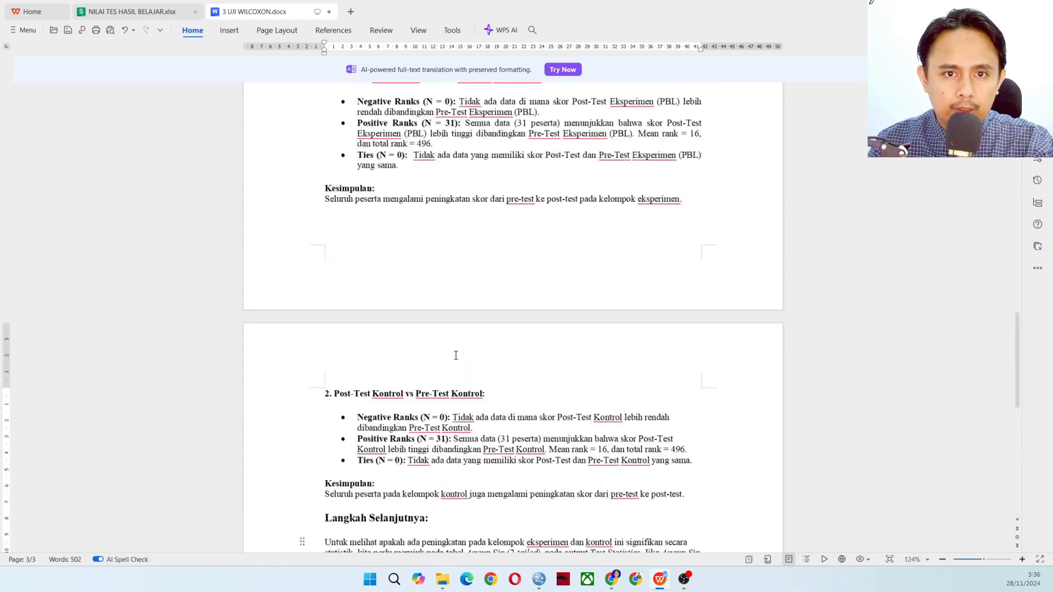
{"action": "scroll", "coordinate": [456, 356], "scroll_direction": "up", "scroll_amount": 5}
{"action": "scroll", "coordinate": [456, 355], "scroll_direction": "up", "scroll_amount": 4}
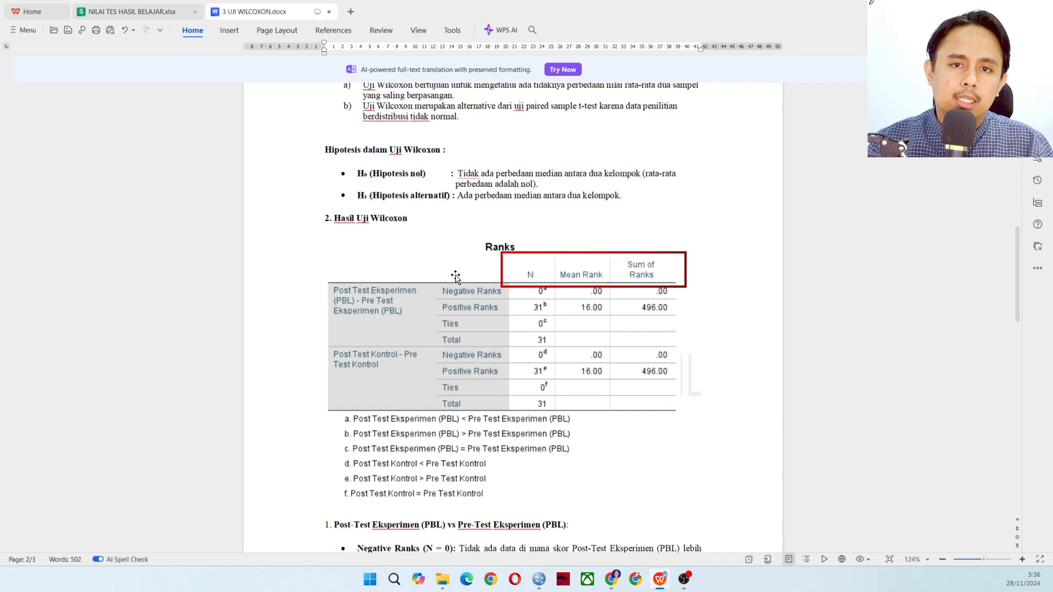
{"action": "scroll", "coordinate": [486, 228], "scroll_direction": "up", "scroll_amount": 15}
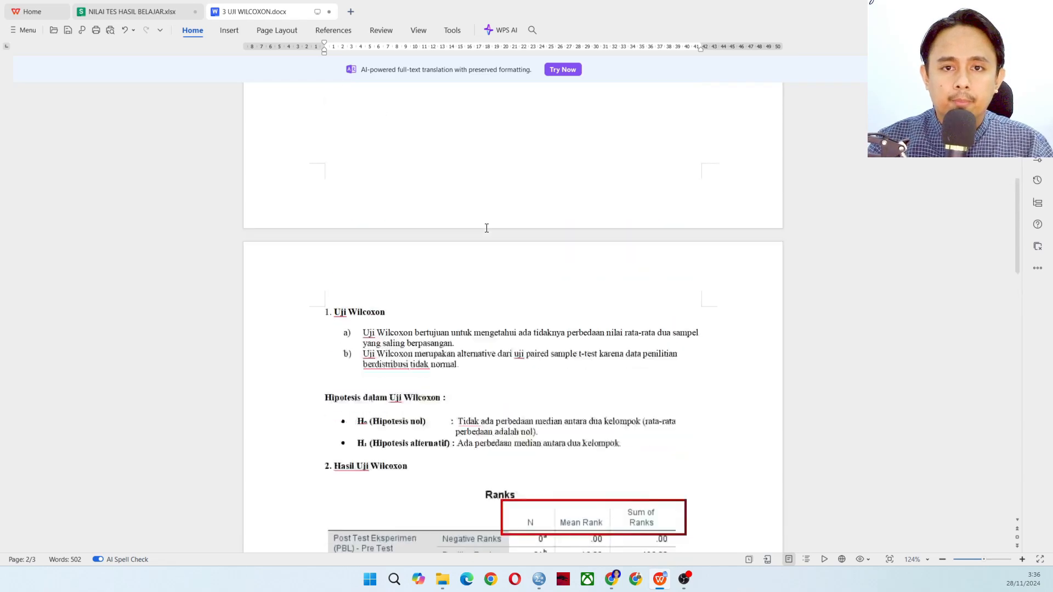
{"action": "scroll", "coordinate": [487, 228], "scroll_direction": "up", "scroll_amount": 2}
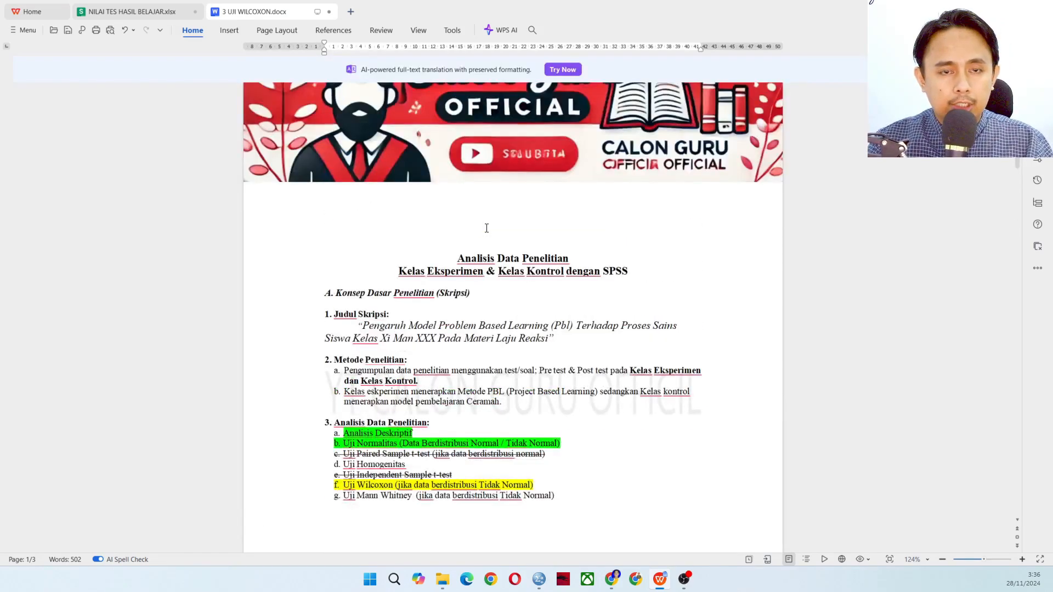